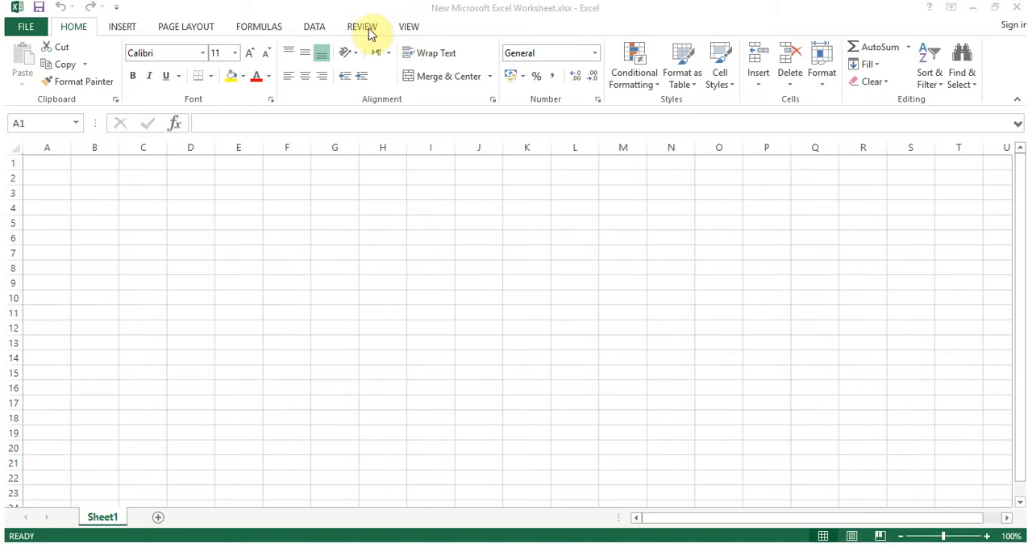
click(75, 30)
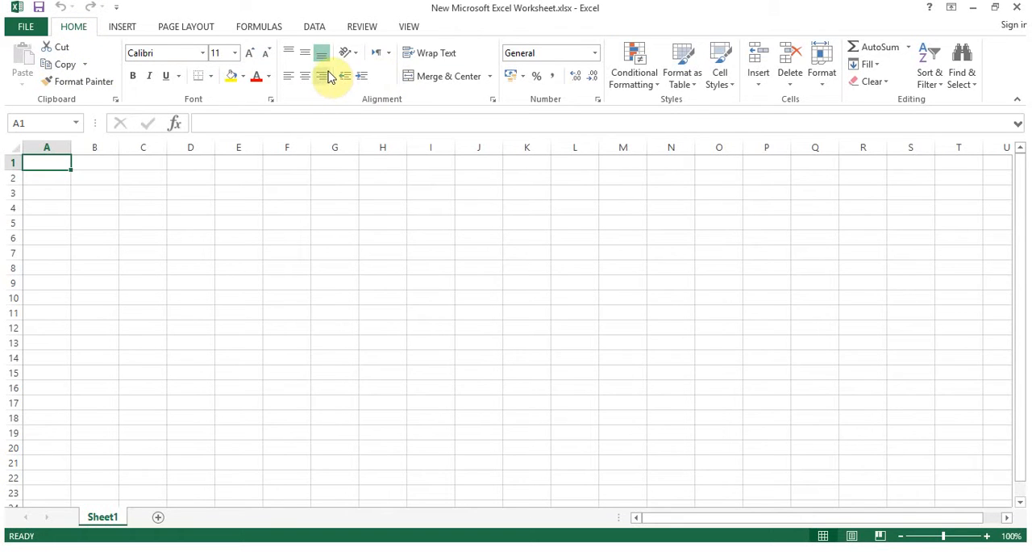
click(54, 122)
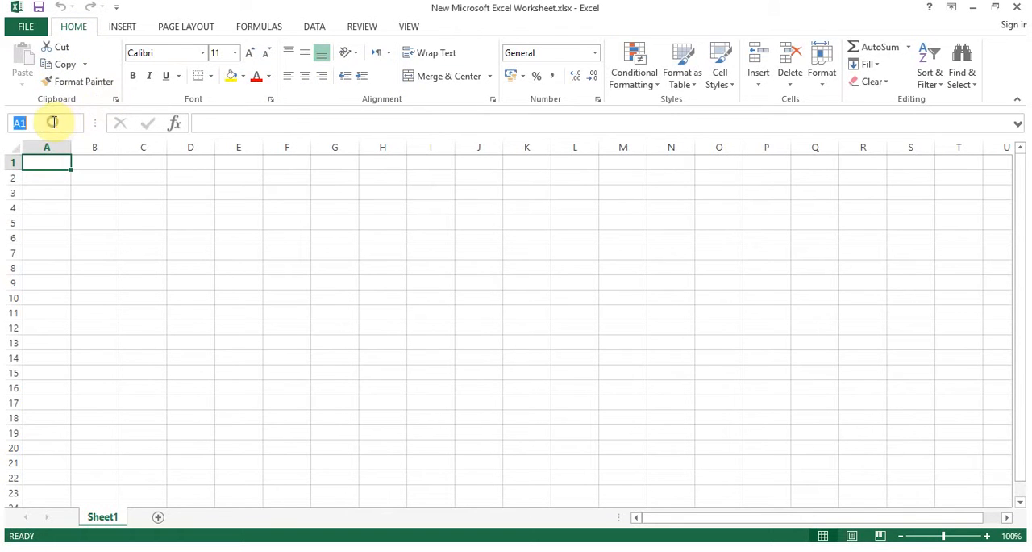
click(238, 121)
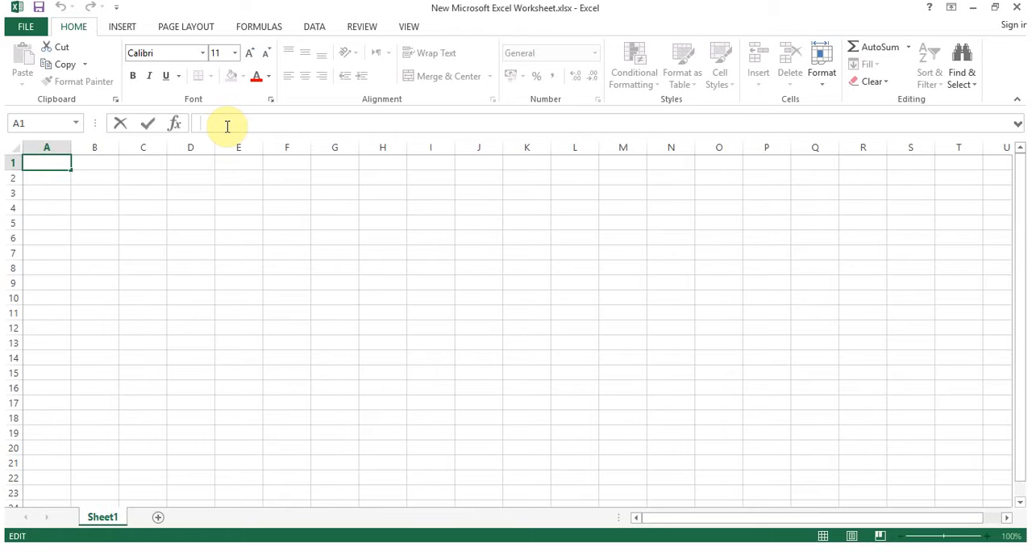
Select columns A through F one at a time, then select row 1
click(49, 147)
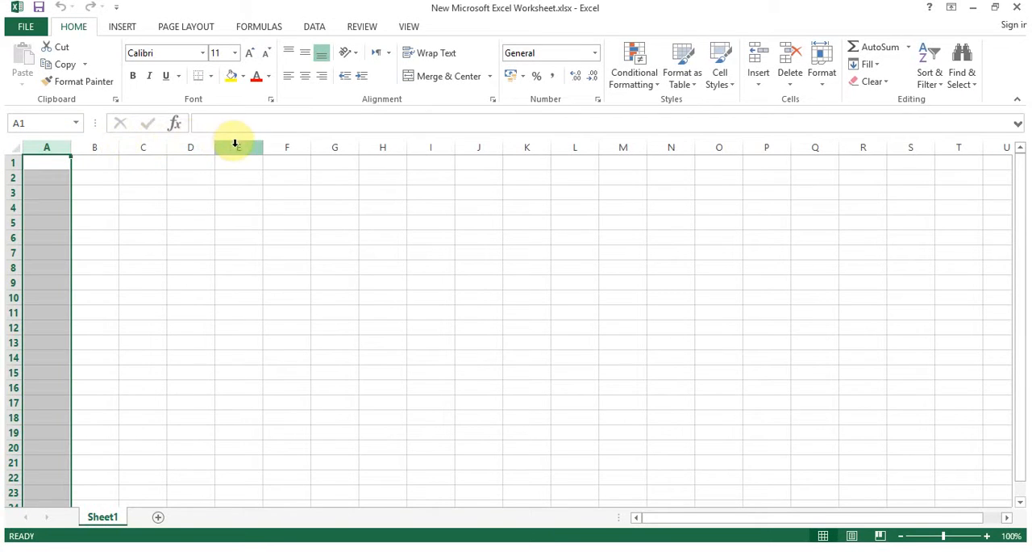
click(101, 143)
click(143, 146)
click(198, 145)
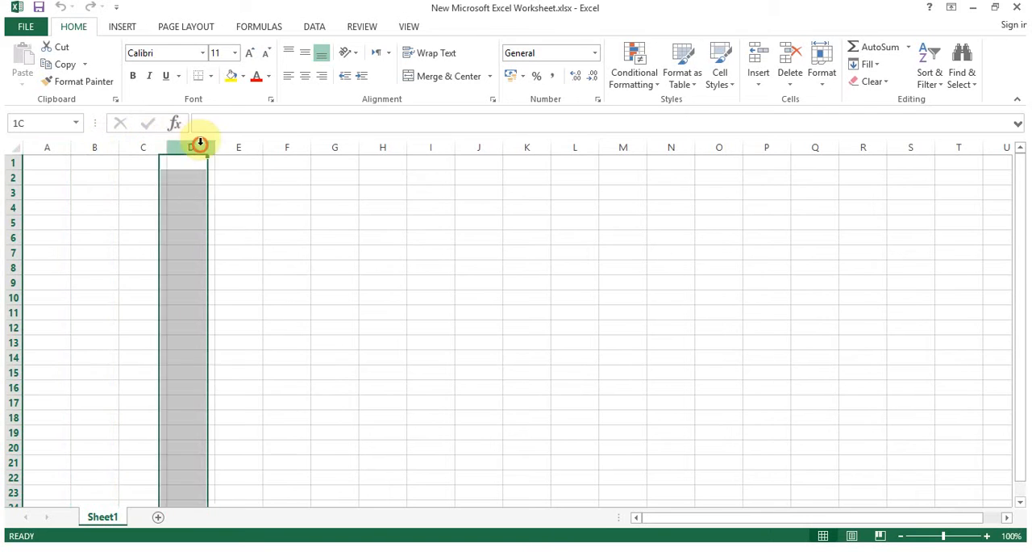
click(237, 145)
click(284, 145)
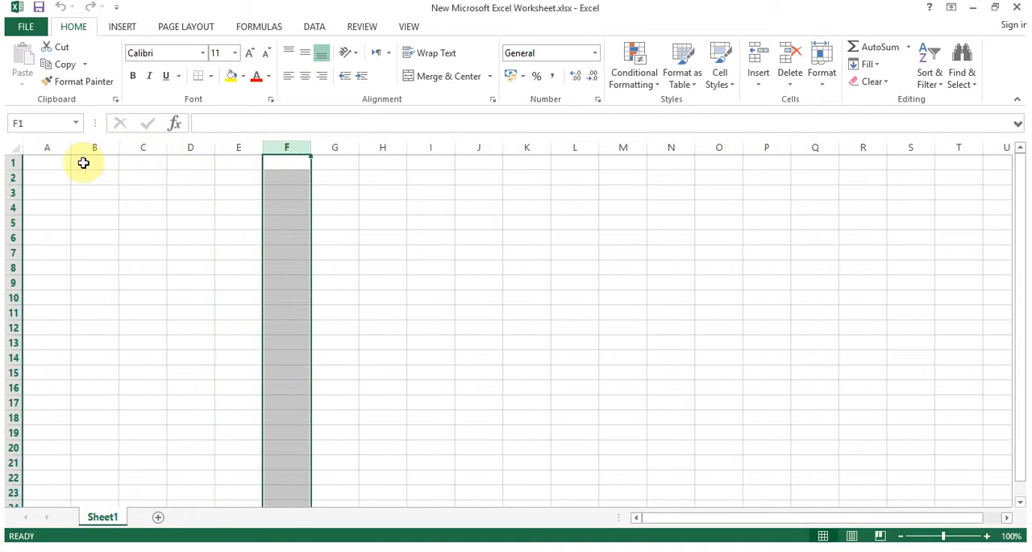
click(12, 162)
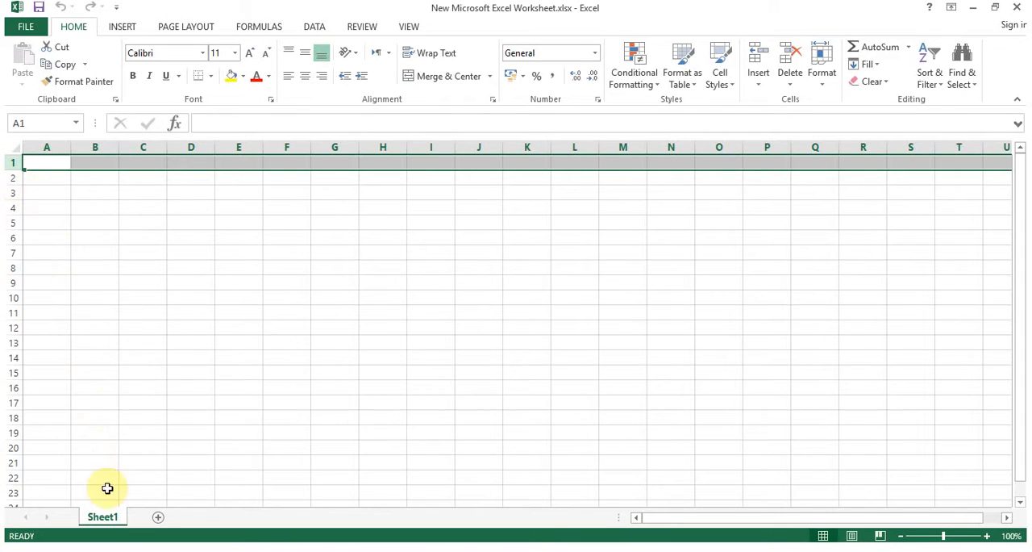
Add a new worksheet and switch between Sheet1 and Sheet2
click(158, 518)
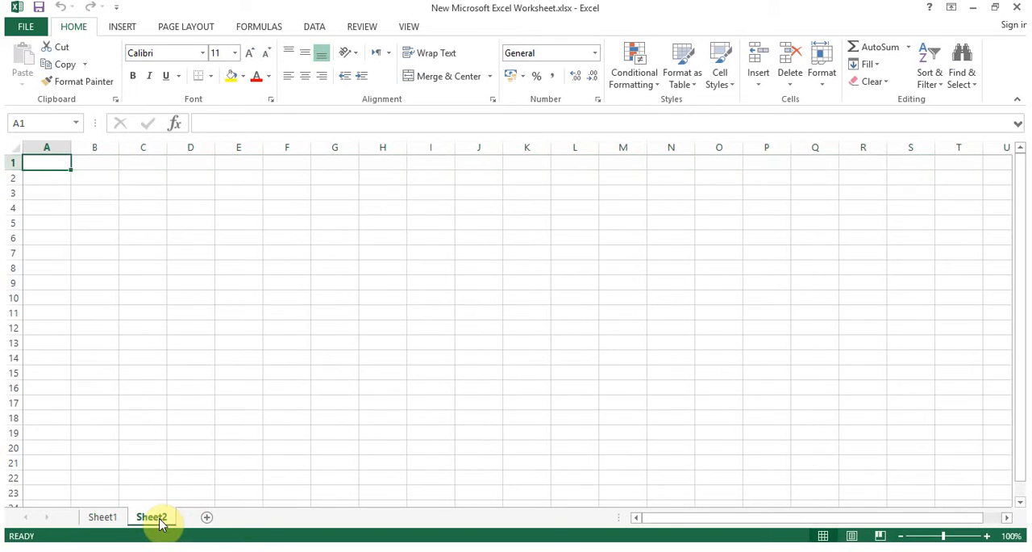
click(111, 520)
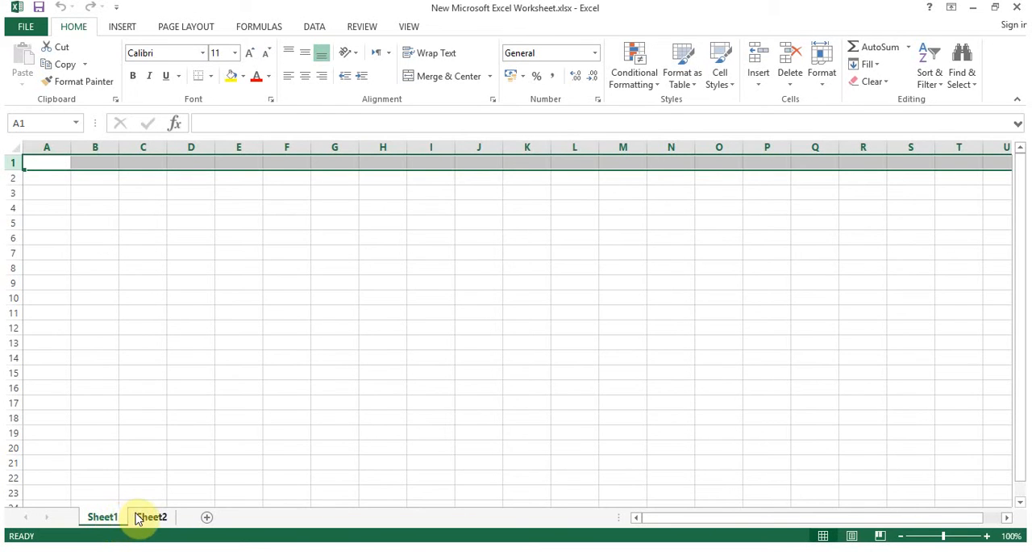
click(147, 516)
click(105, 517)
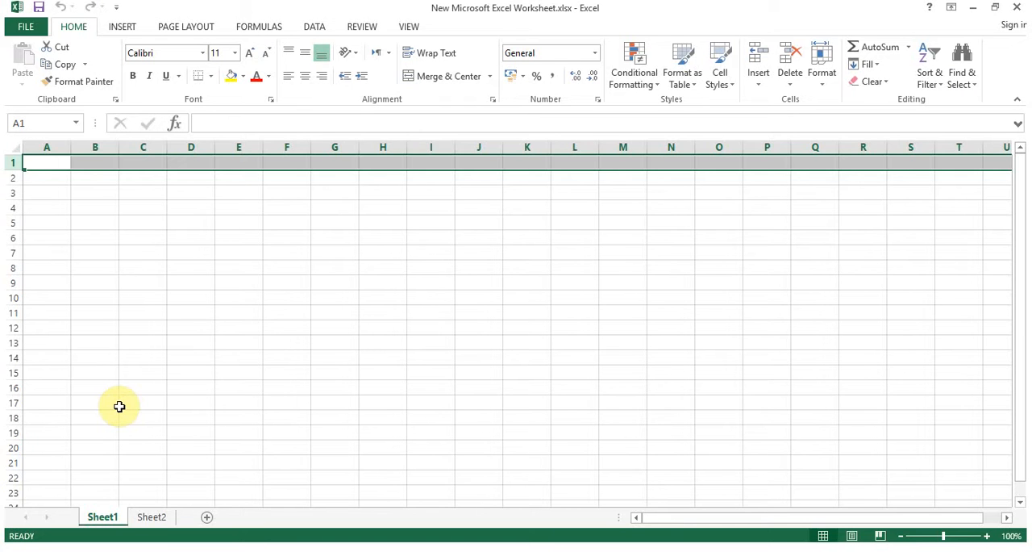
Select individual cells and a range from A1 to about H16 to explore cell selection
click(110, 343)
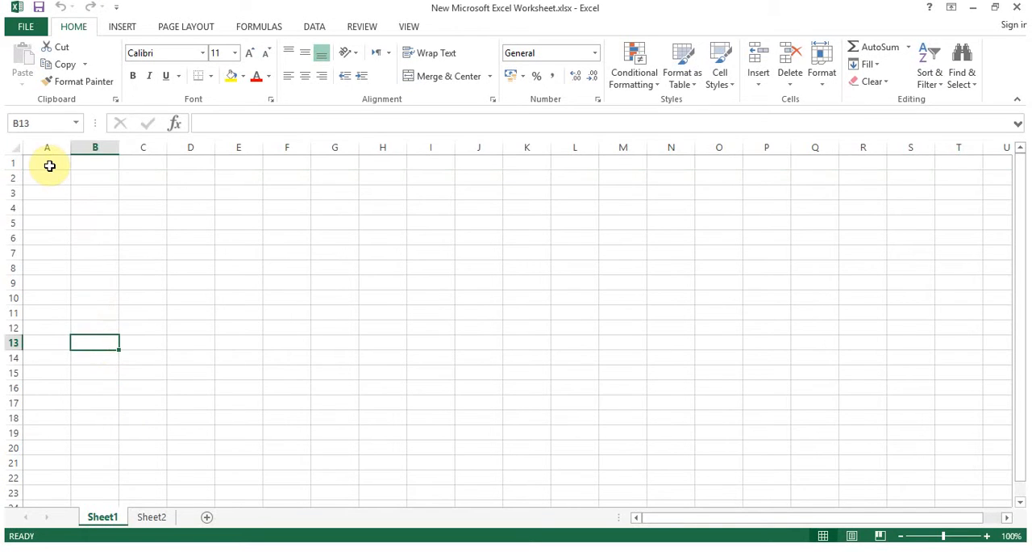
click(49, 166)
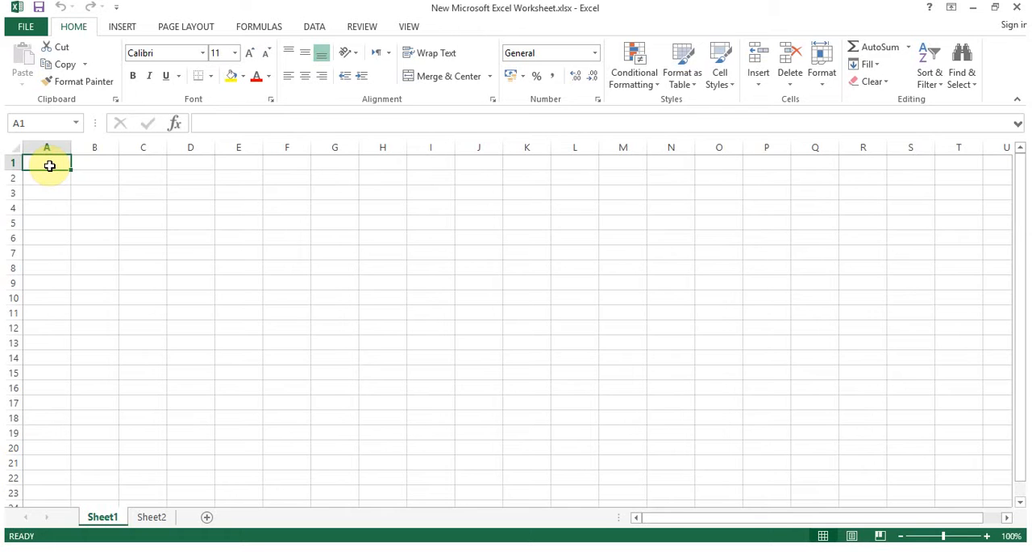
click(45, 164)
click(84, 178)
drag(58, 164, 444, 396)
click(355, 379)
click(56, 166)
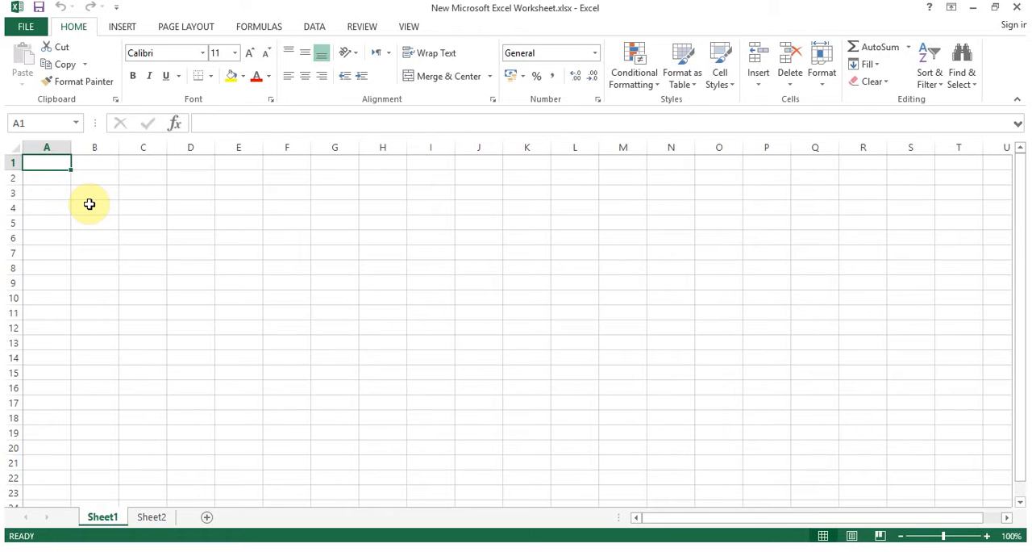
Enter the text Cell in cell A1
click(52, 163)
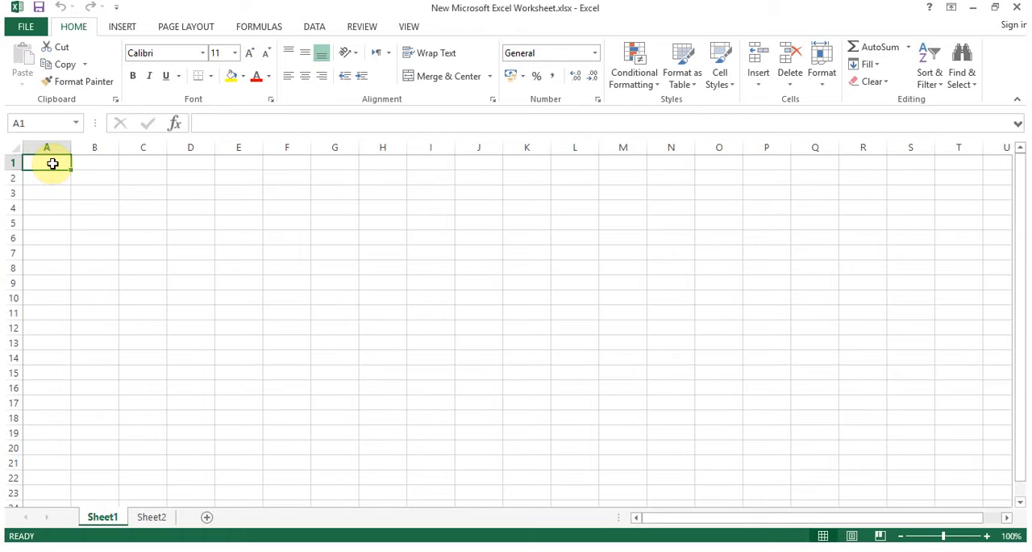
text(Cell)
key(Return)
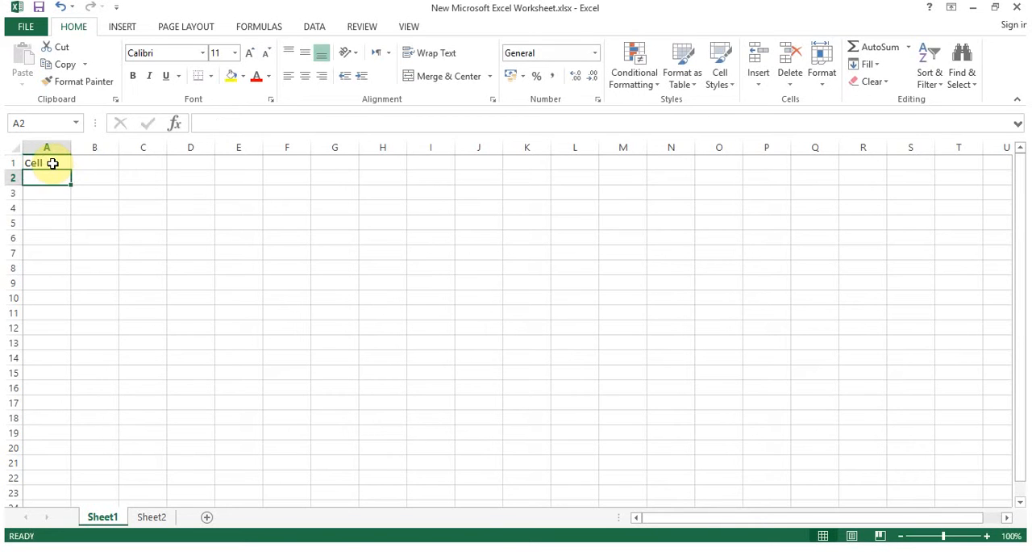
Move between cells, jumping back to A1 through the Name Box by its reference
click(53, 164)
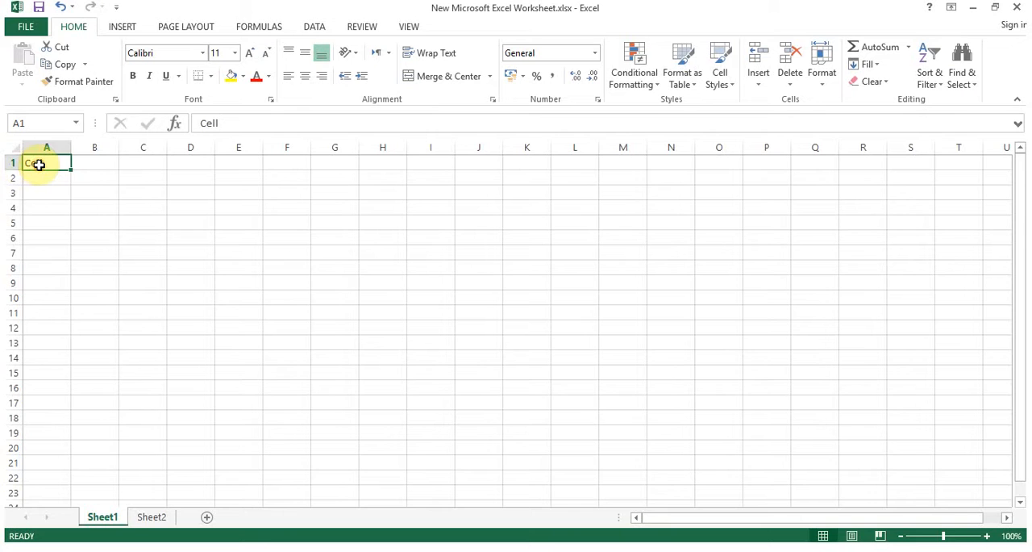
click(49, 125)
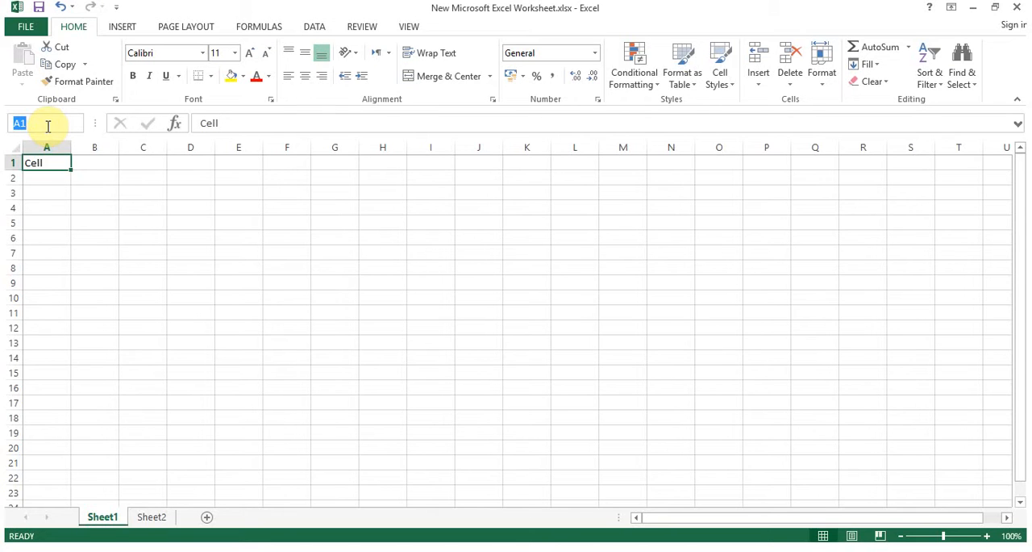
click(100, 191)
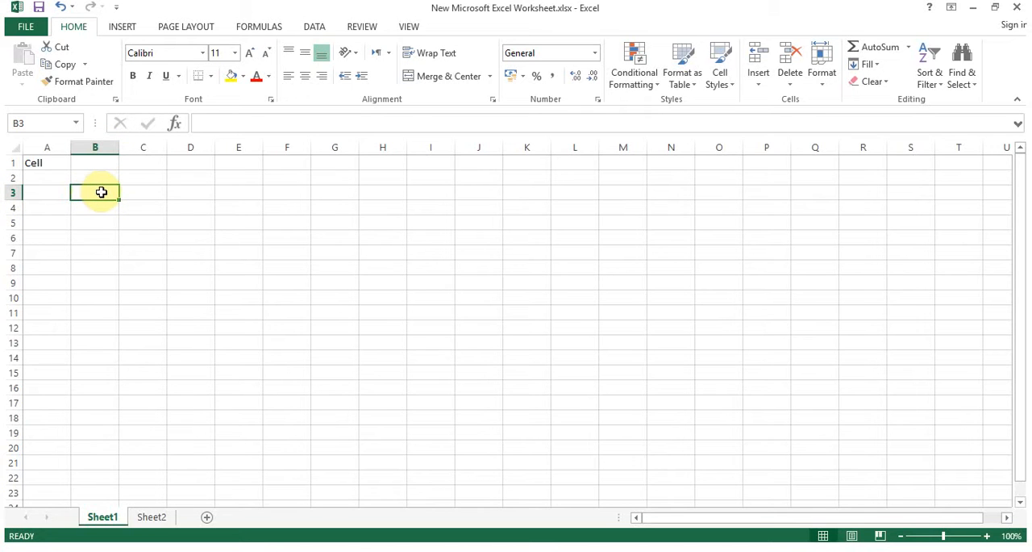
click(245, 252)
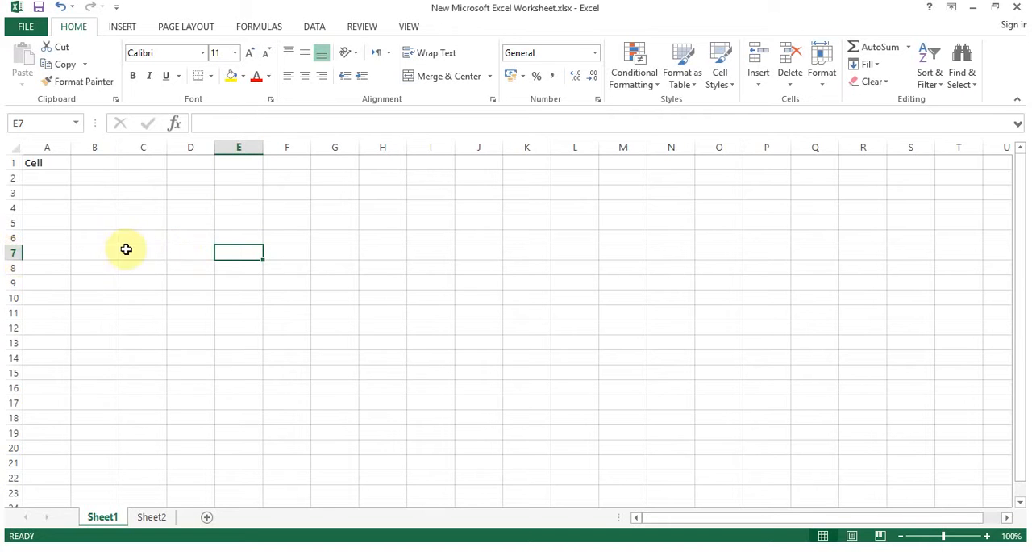
click(45, 123)
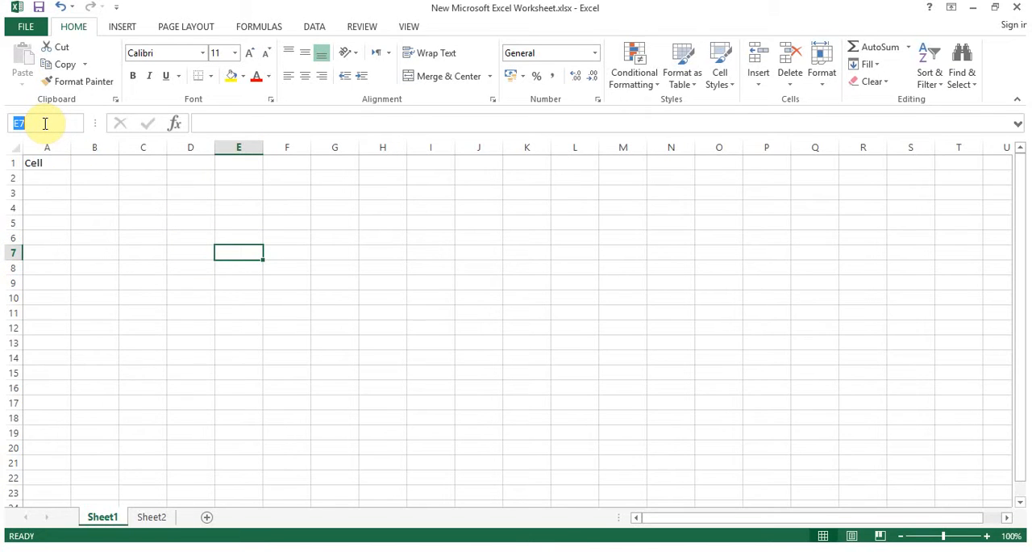
text(A1)
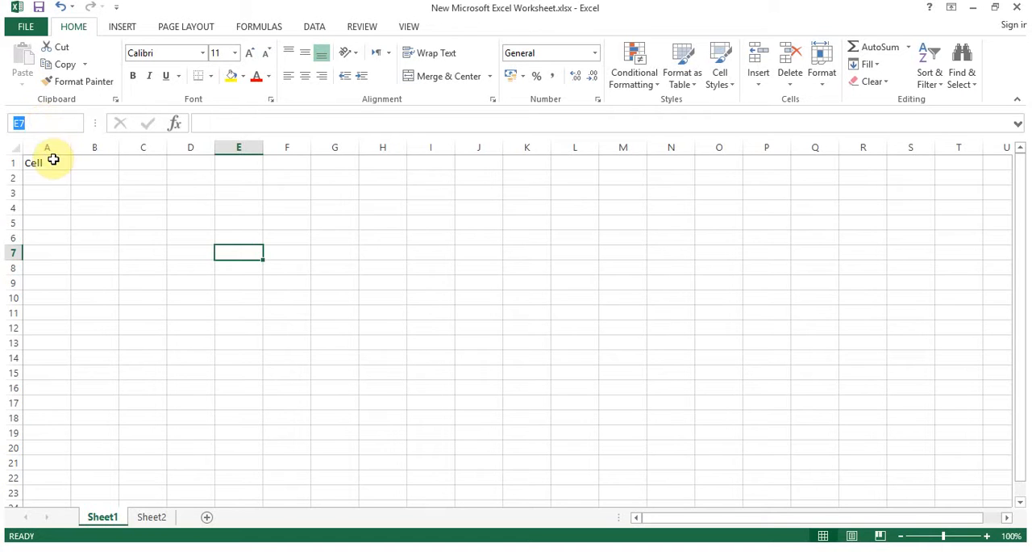
key(Return)
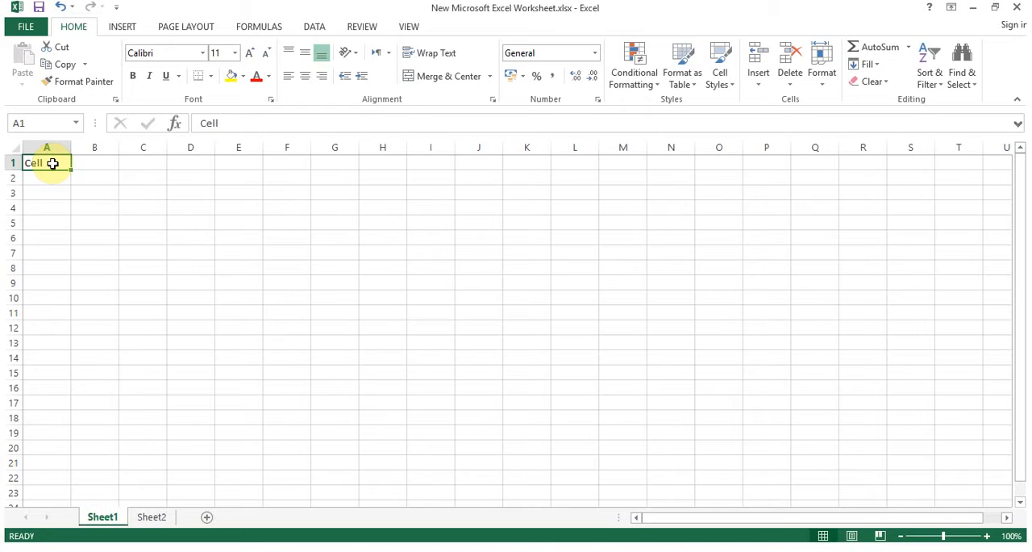
click(53, 164)
click(344, 254)
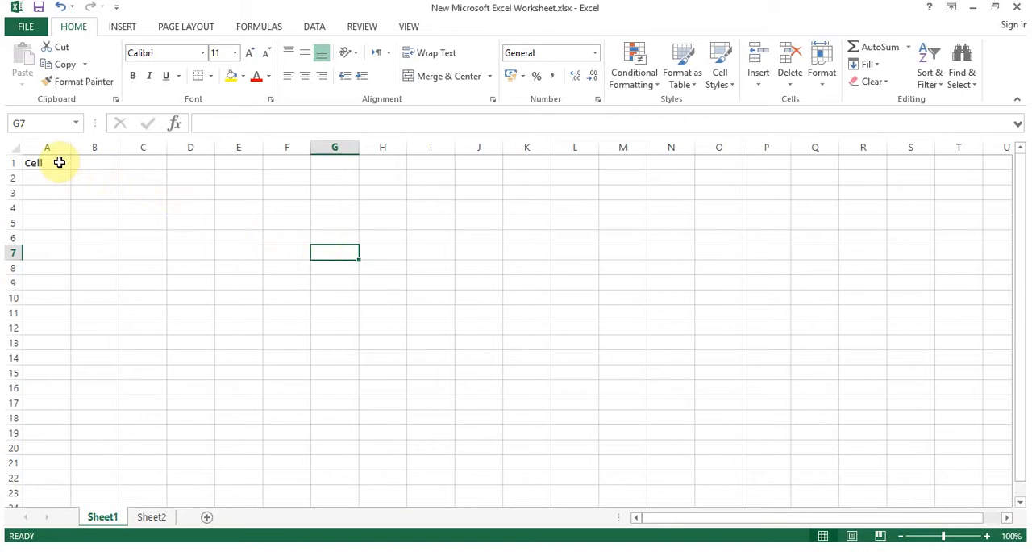
click(59, 162)
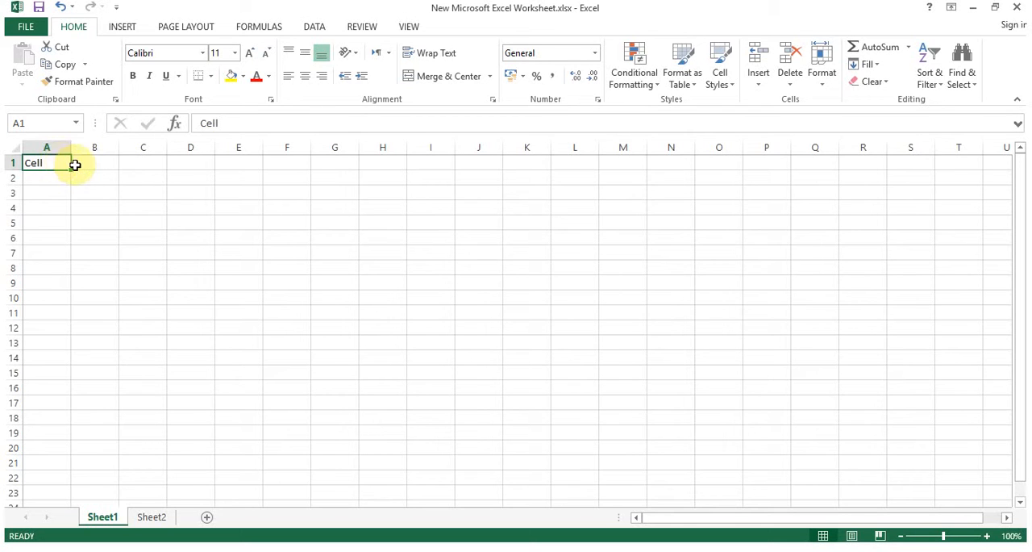
Enter the number 123456 in cell B1
click(91, 164)
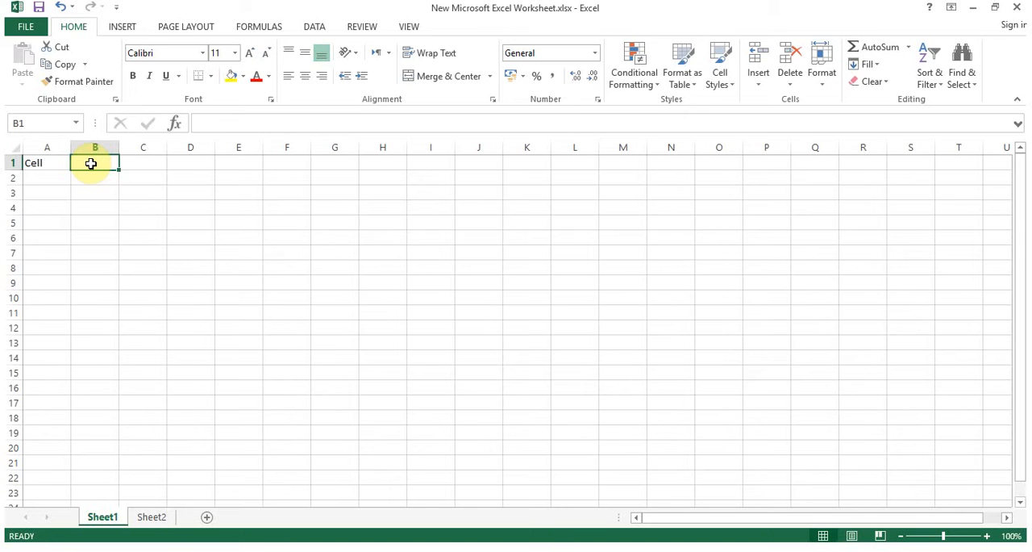
text(123456)
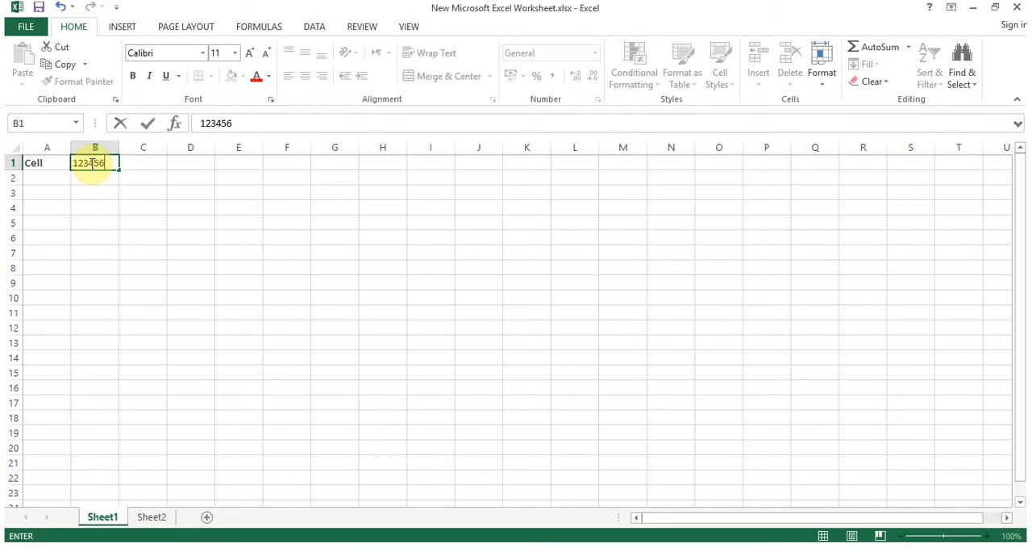
key(Return)
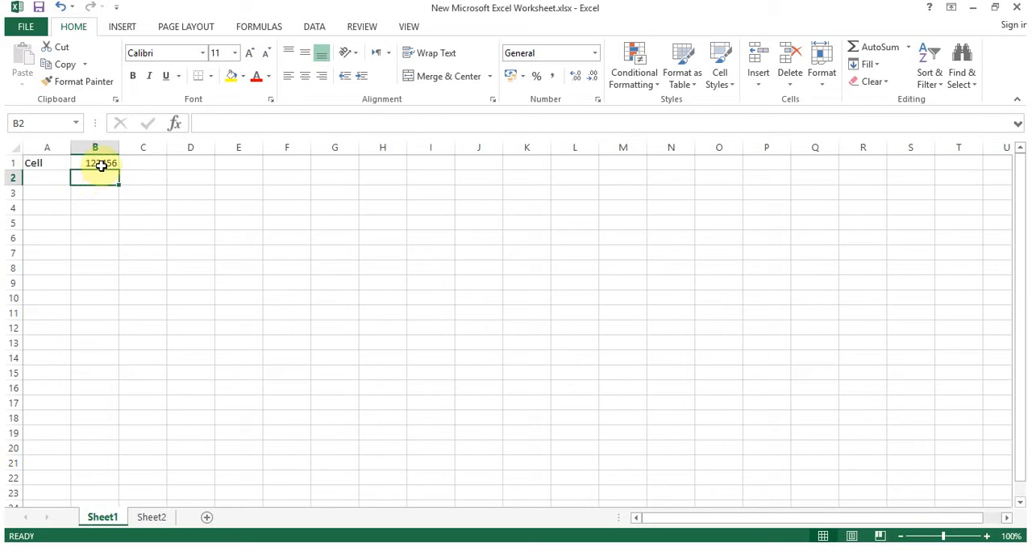
Replace the contents of cell A1 with Test Format
click(100, 163)
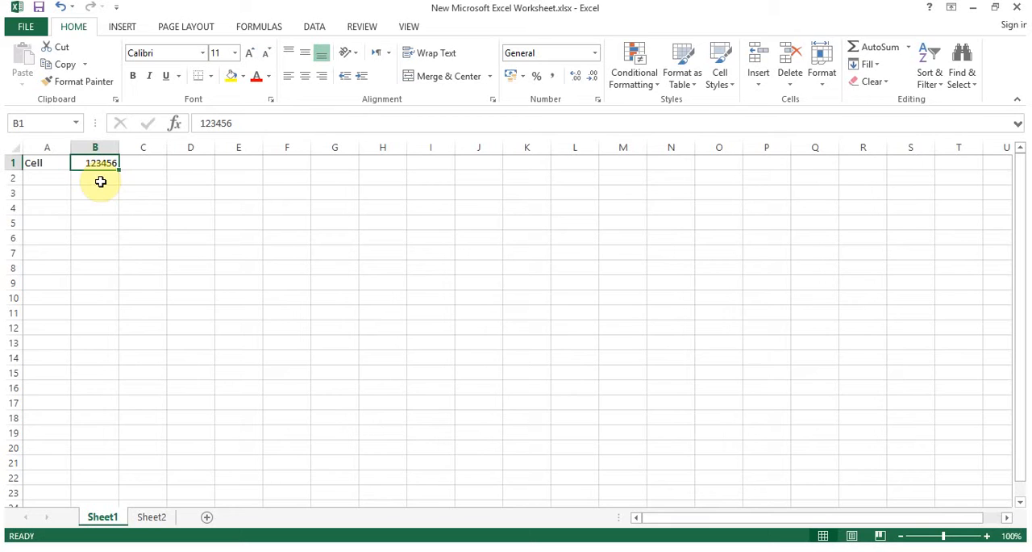
click(63, 161)
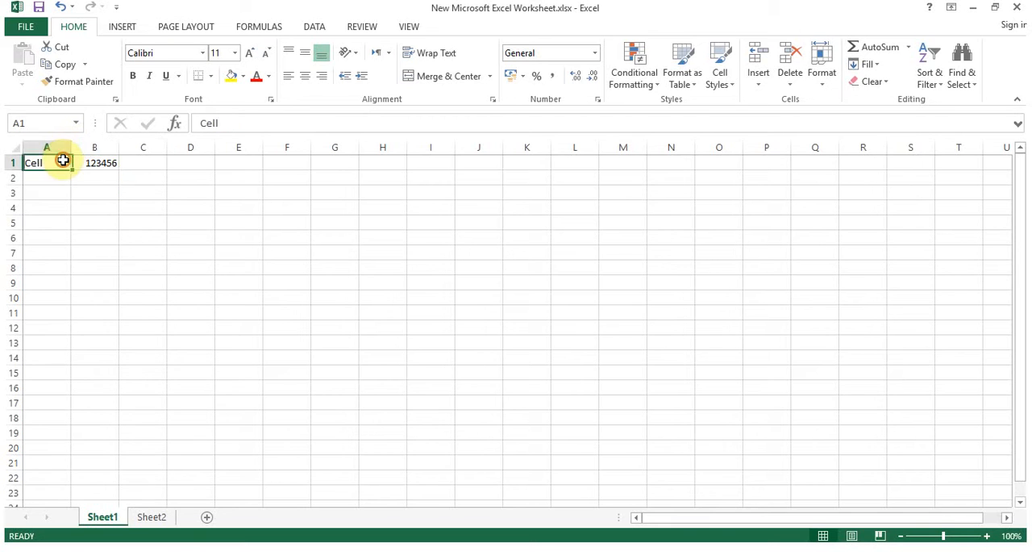
text(Test Format)
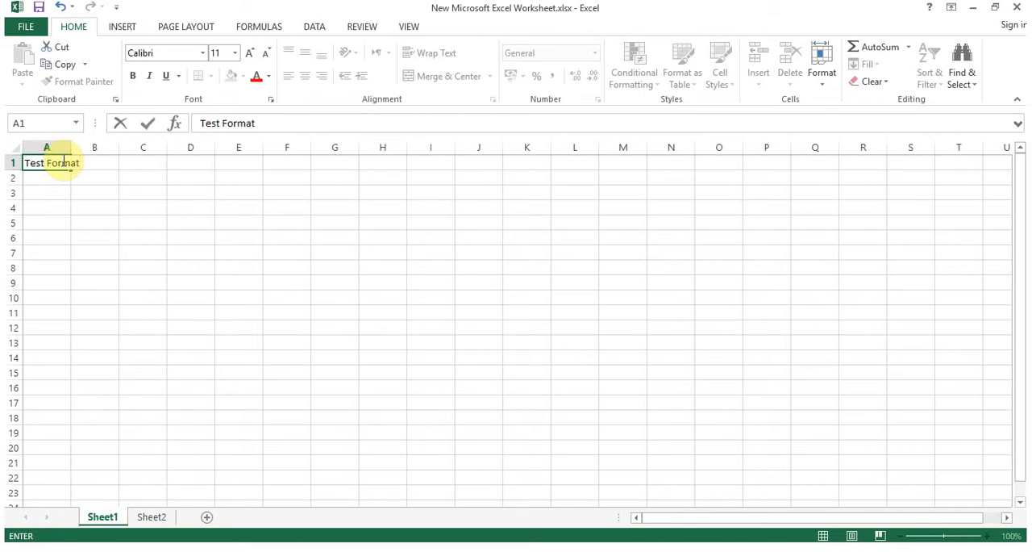
key(Return)
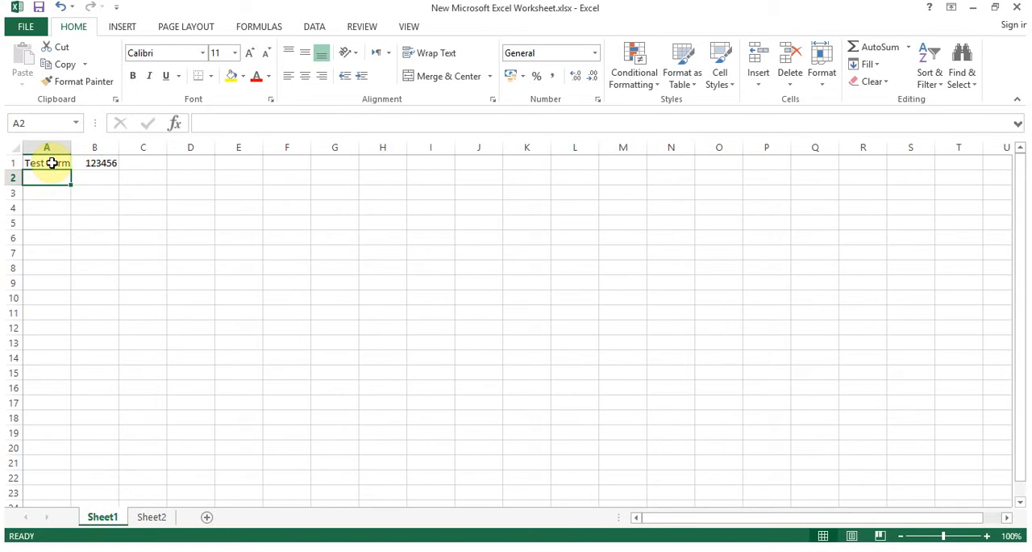
Inspect the full text of cell A1 in the formula bar
click(51, 163)
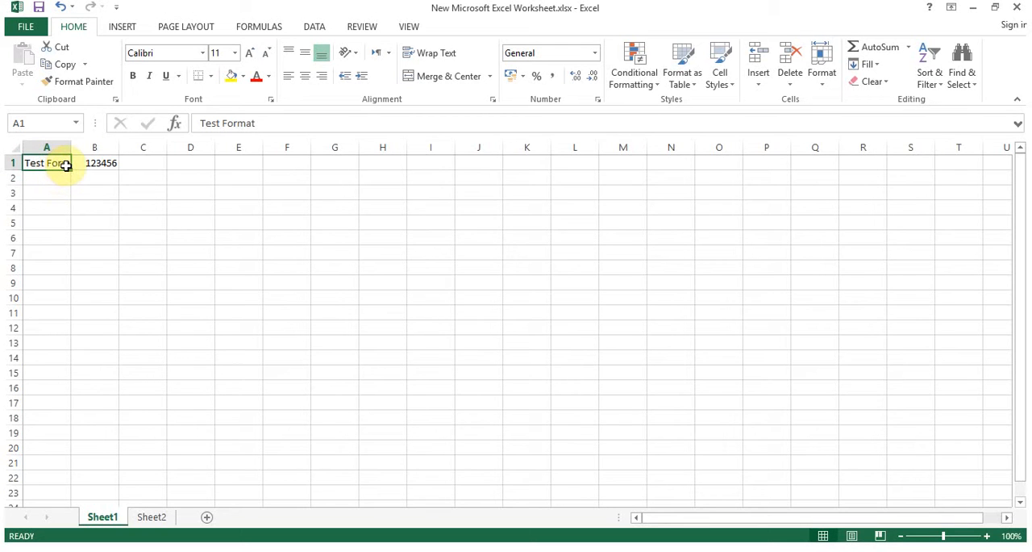
click(274, 123)
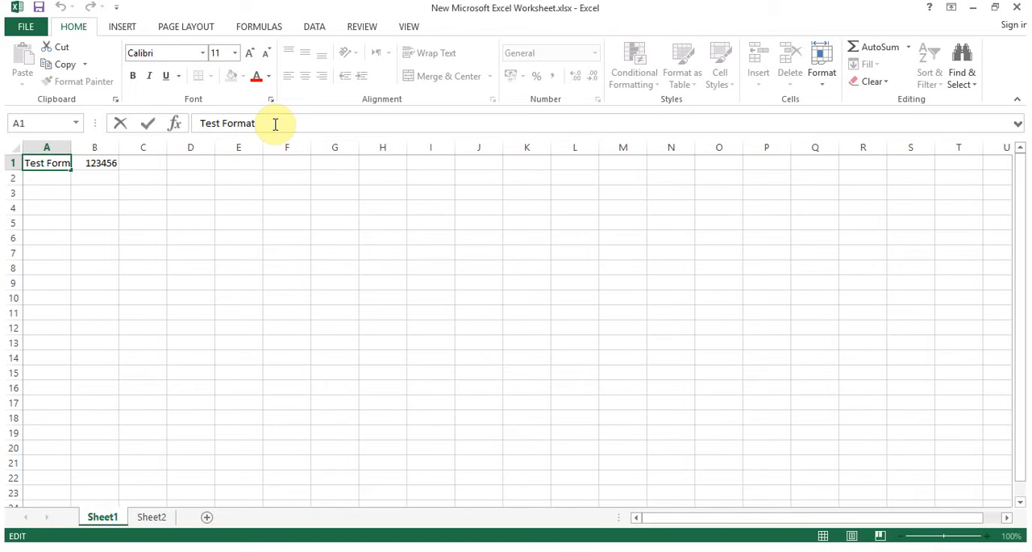
click(77, 175)
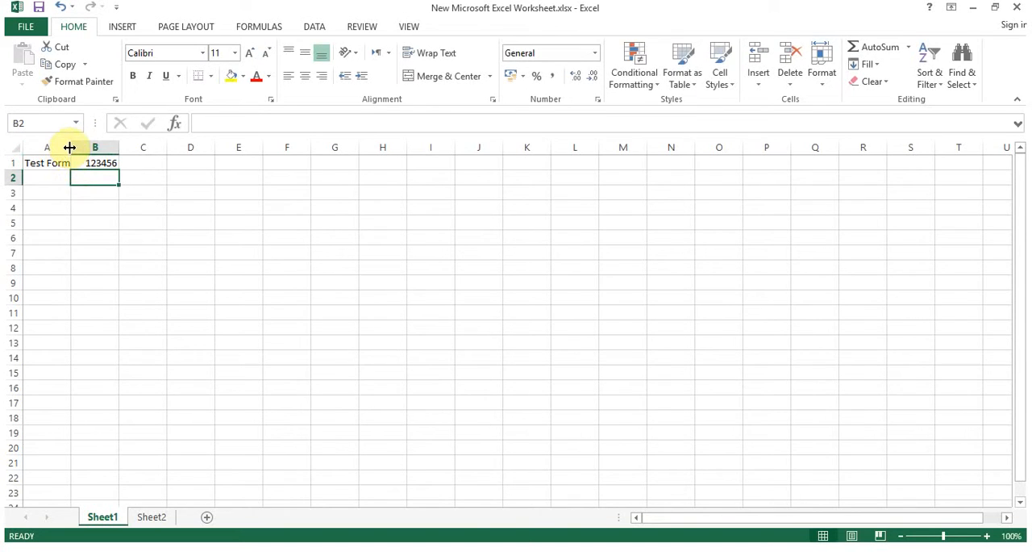
Widen column A so the Test Format text fits fully
click(63, 162)
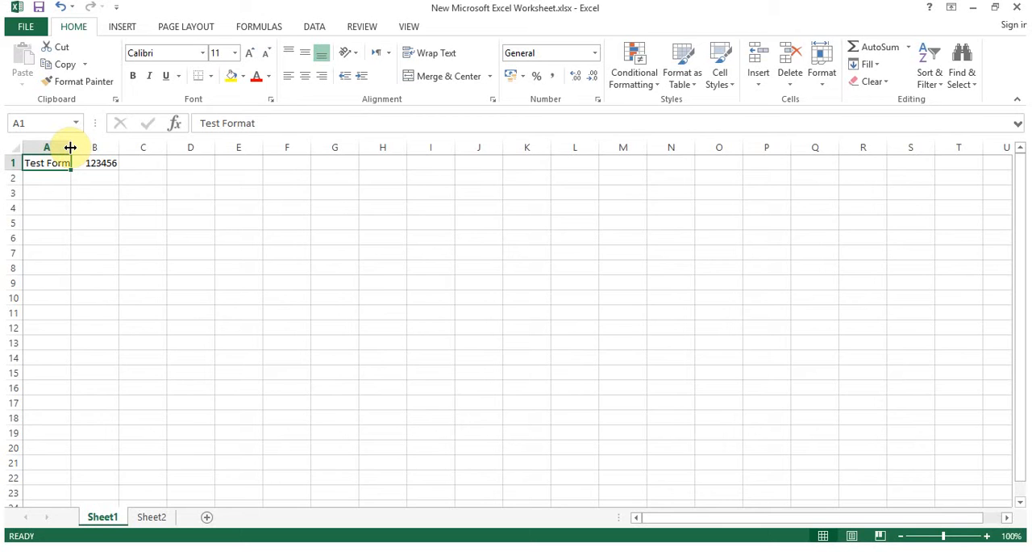
double_click(70, 146)
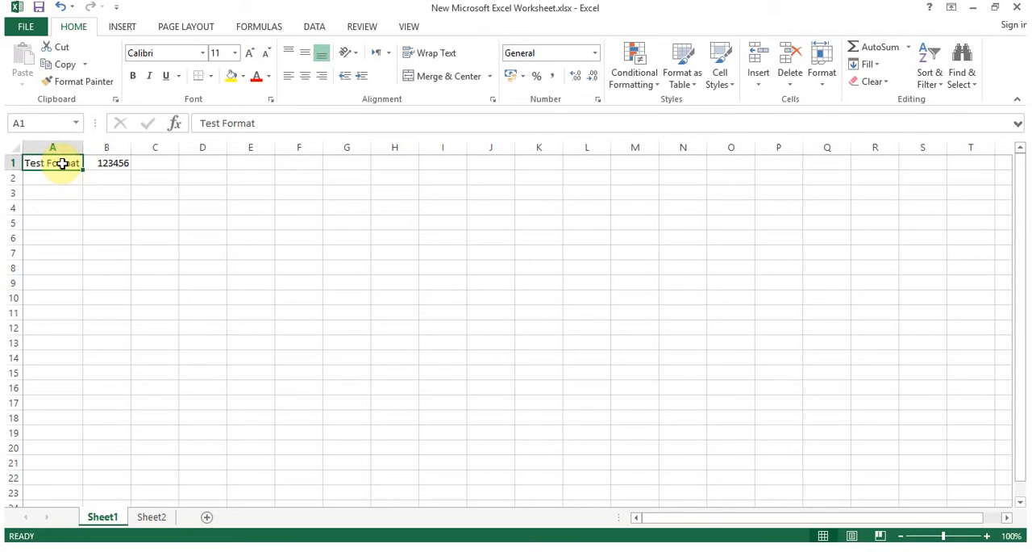
drag(84, 148, 108, 149)
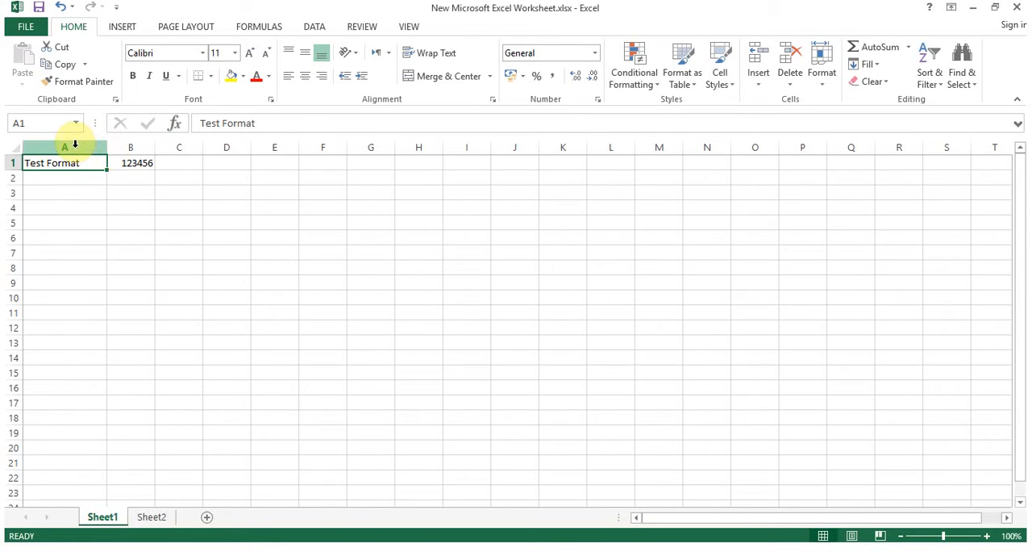
Change the font of cell A1 to Adobe Fan Heiti Std B
click(75, 145)
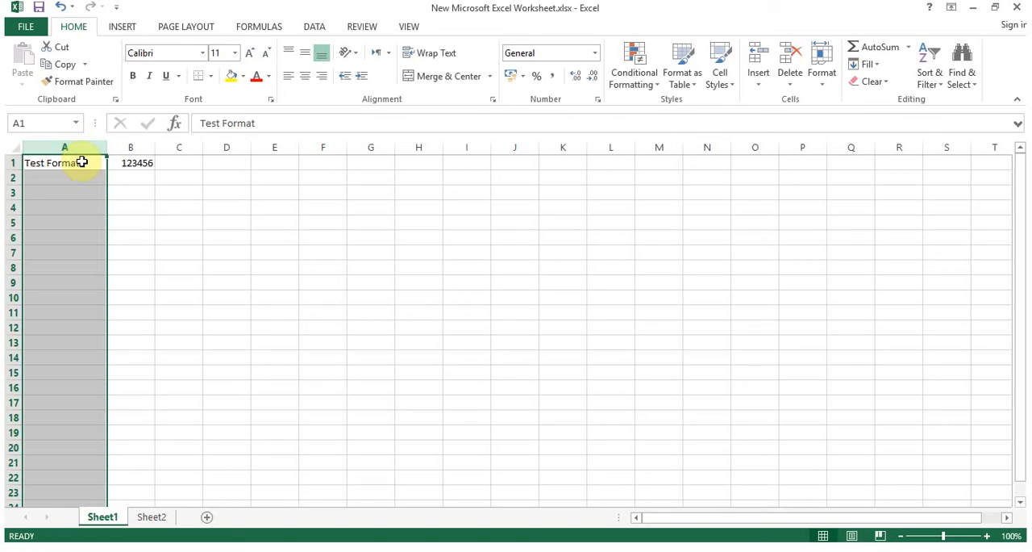
click(82, 162)
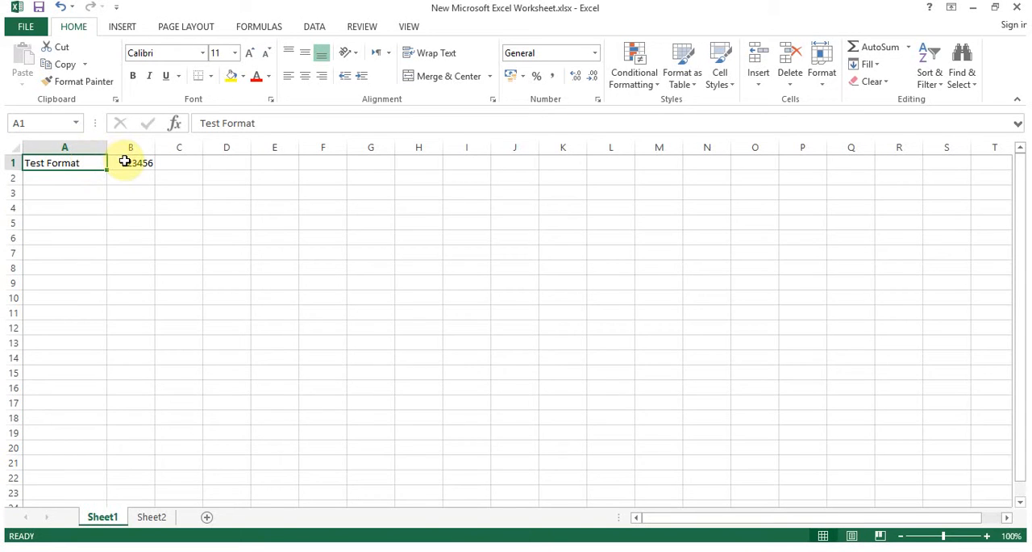
click(125, 162)
click(84, 164)
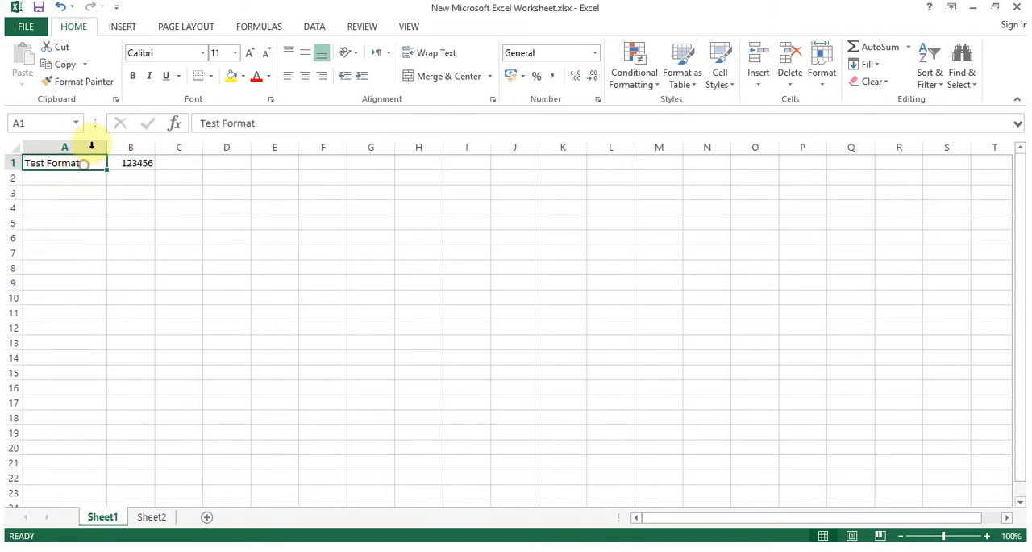
click(185, 53)
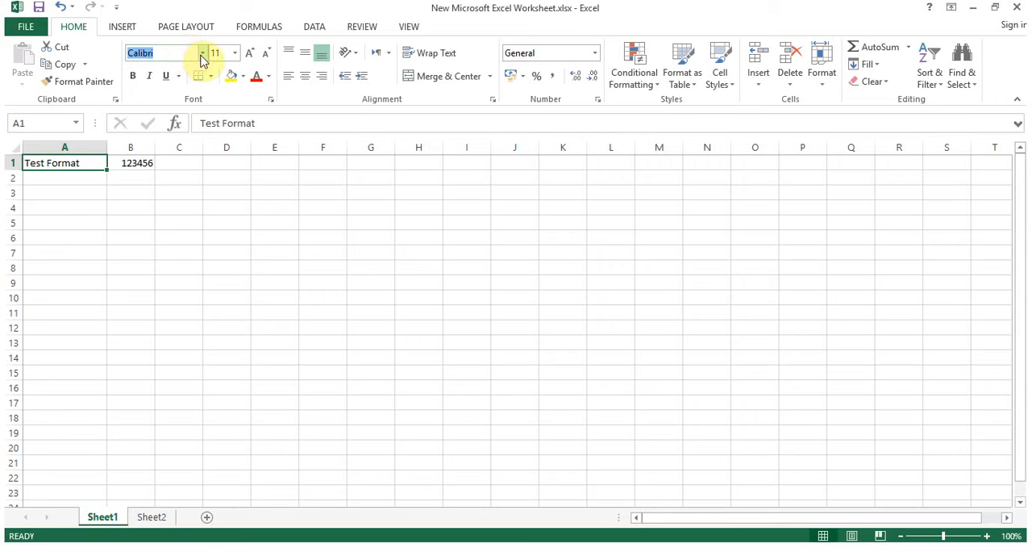
click(202, 55)
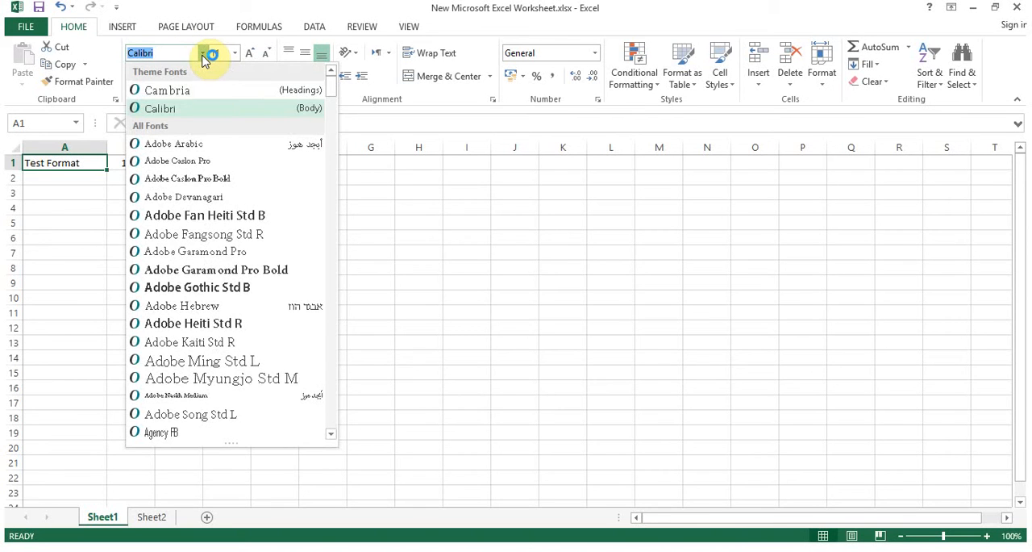
click(234, 215)
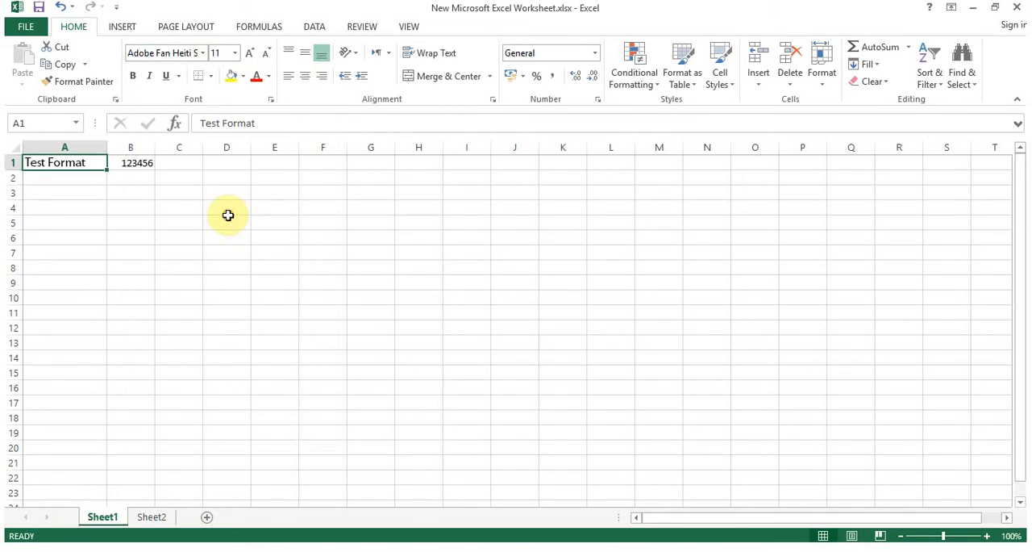
Set cell A1's font size to 18 and autofit column A to its contents
click(235, 54)
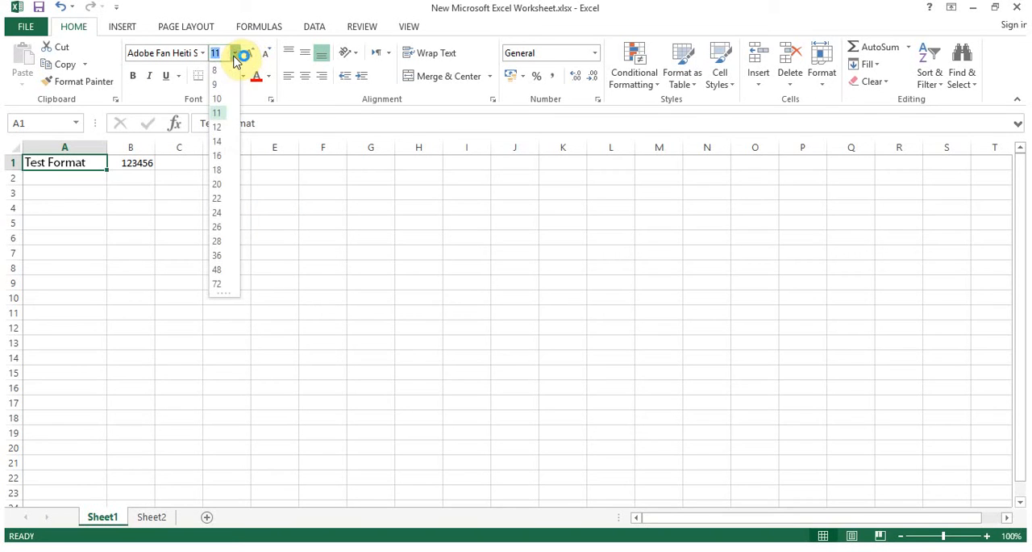
click(222, 128)
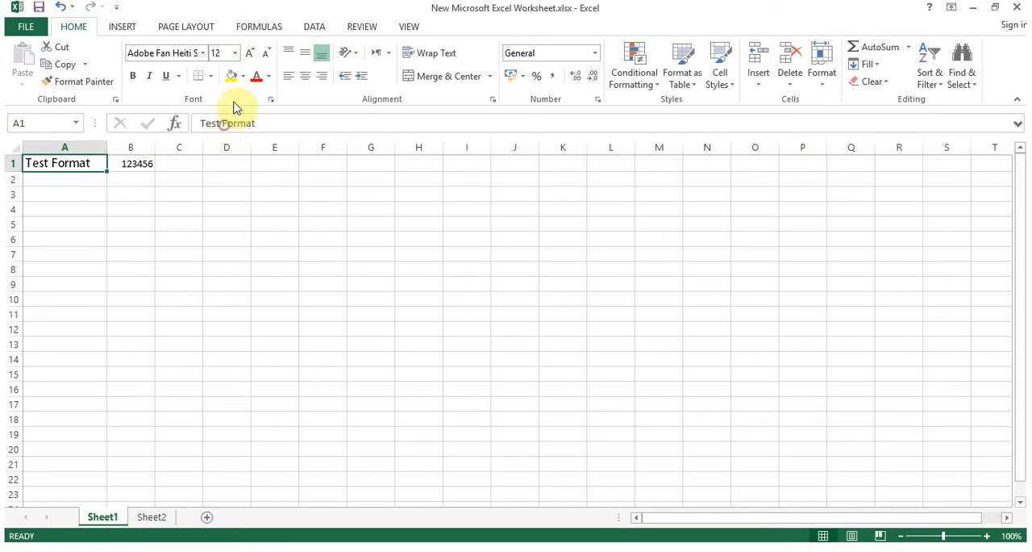
click(251, 63)
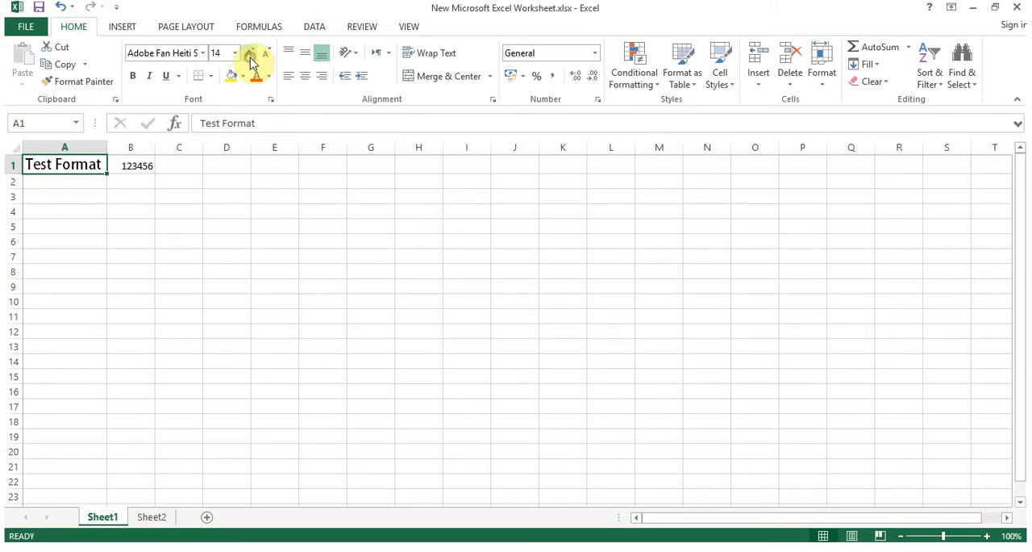
click(250, 63)
click(251, 63)
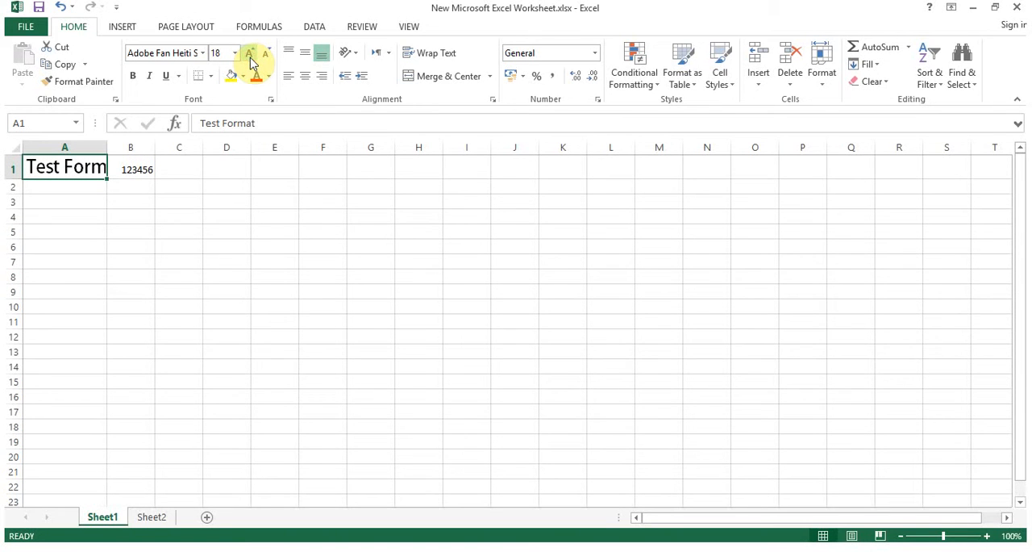
double_click(109, 147)
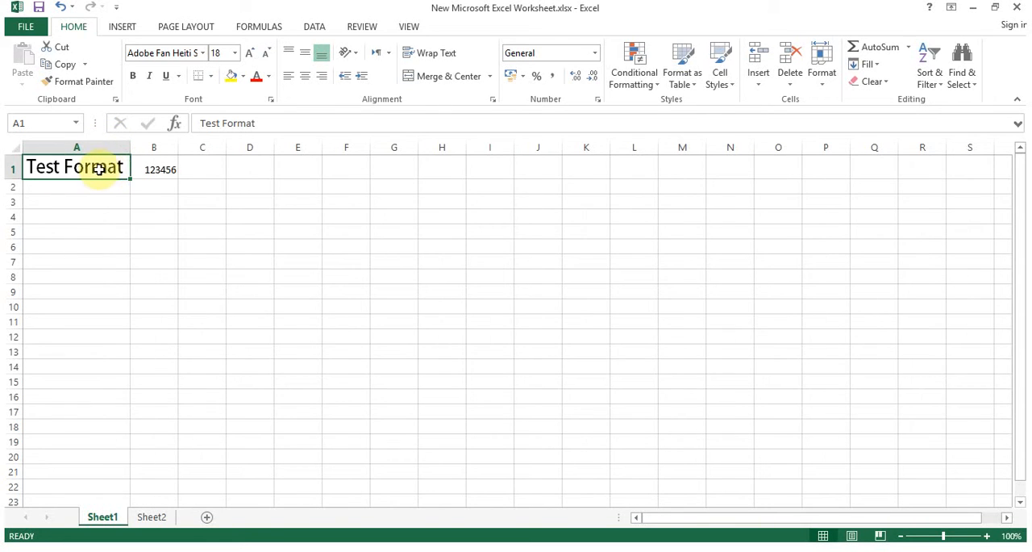
Enlarge cell B1's font size to 18 and fill the cell with a light blue theme color
click(148, 167)
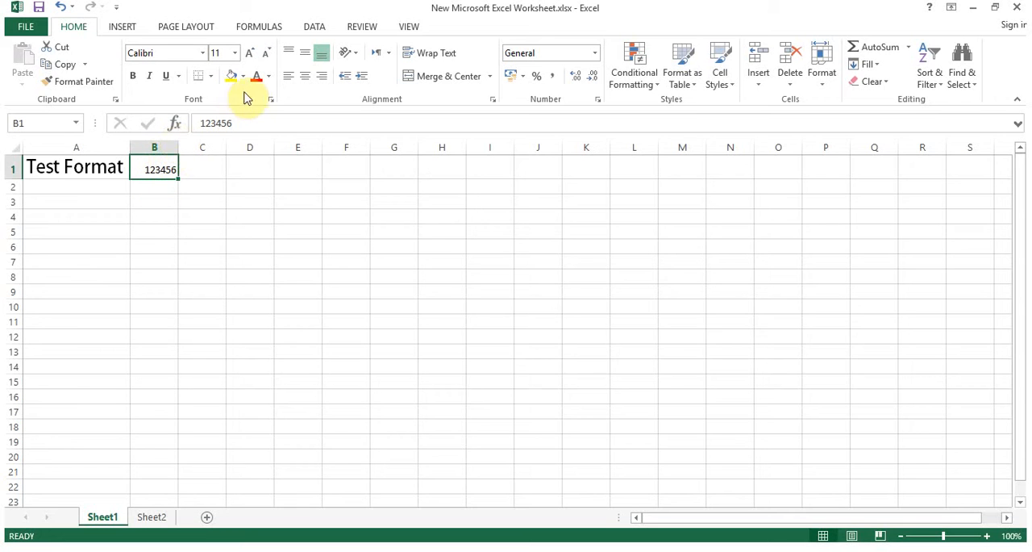
click(252, 57)
click(252, 57)
click(252, 56)
click(253, 57)
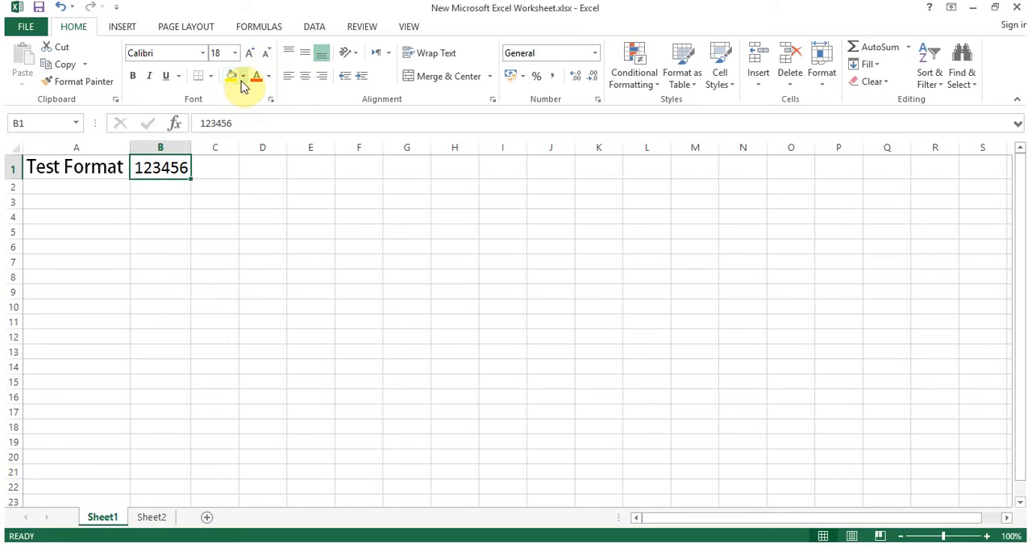
click(243, 78)
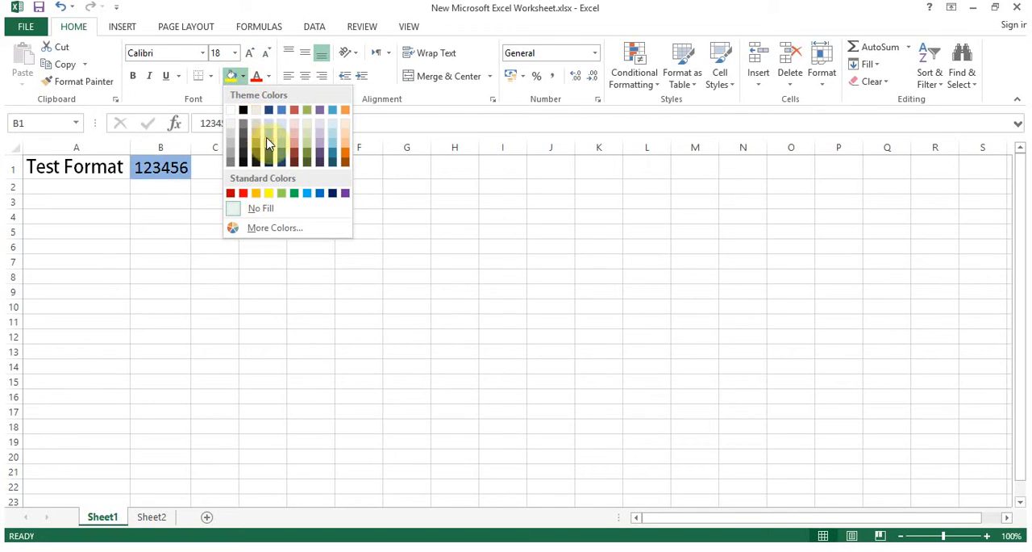
click(282, 149)
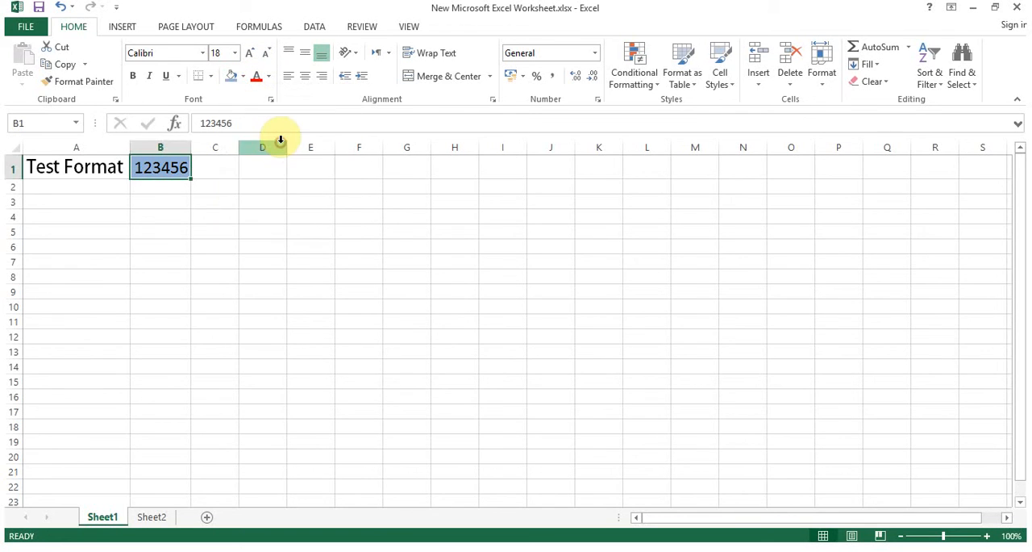
Set cell B1's font color to red chosen from the More Colors standard palette
click(269, 78)
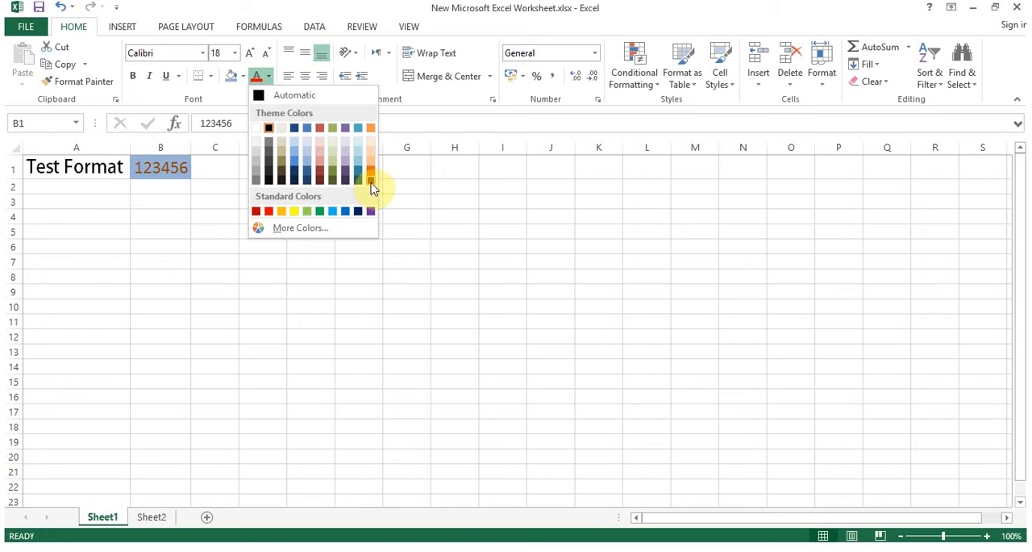
click(323, 233)
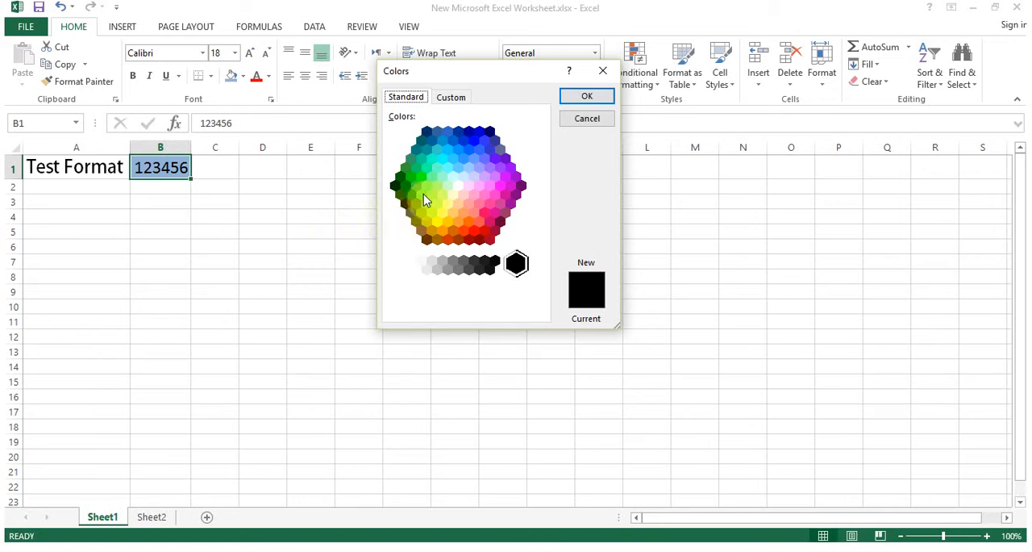
click(430, 233)
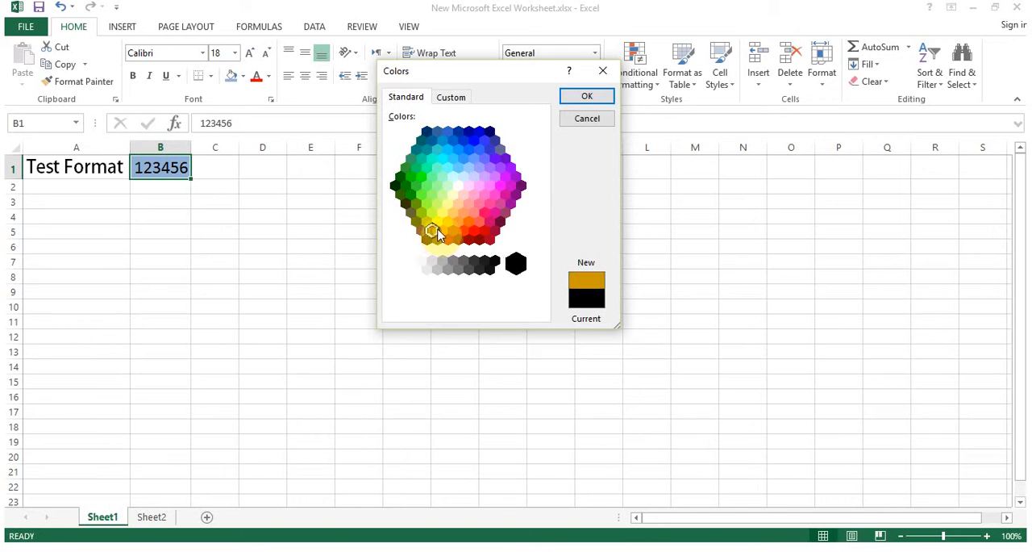
click(475, 233)
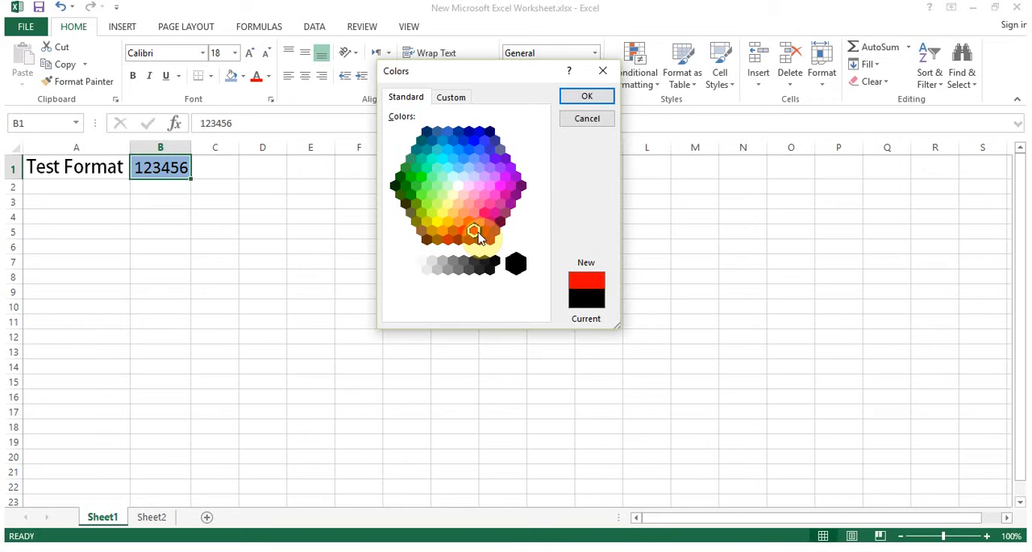
click(469, 238)
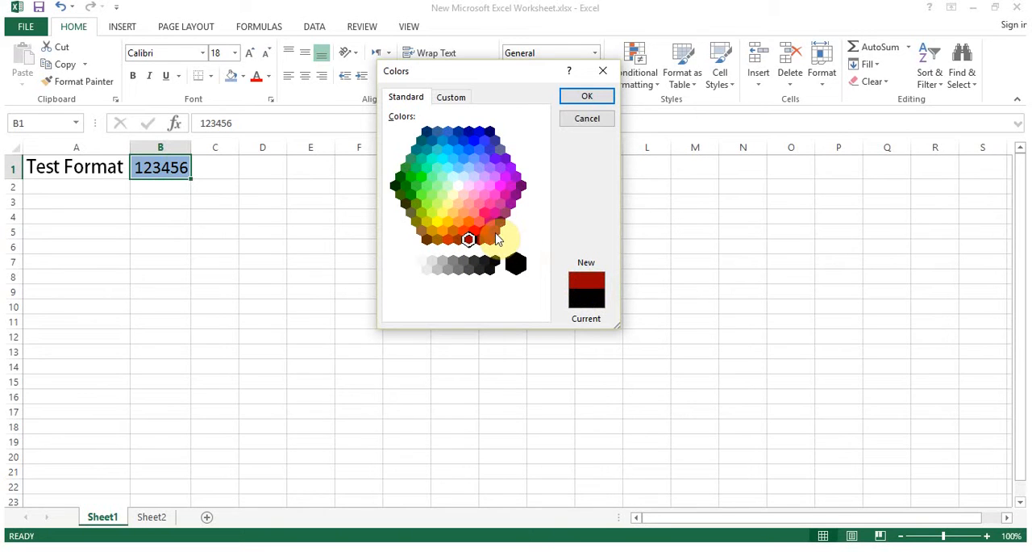
click(495, 232)
click(474, 229)
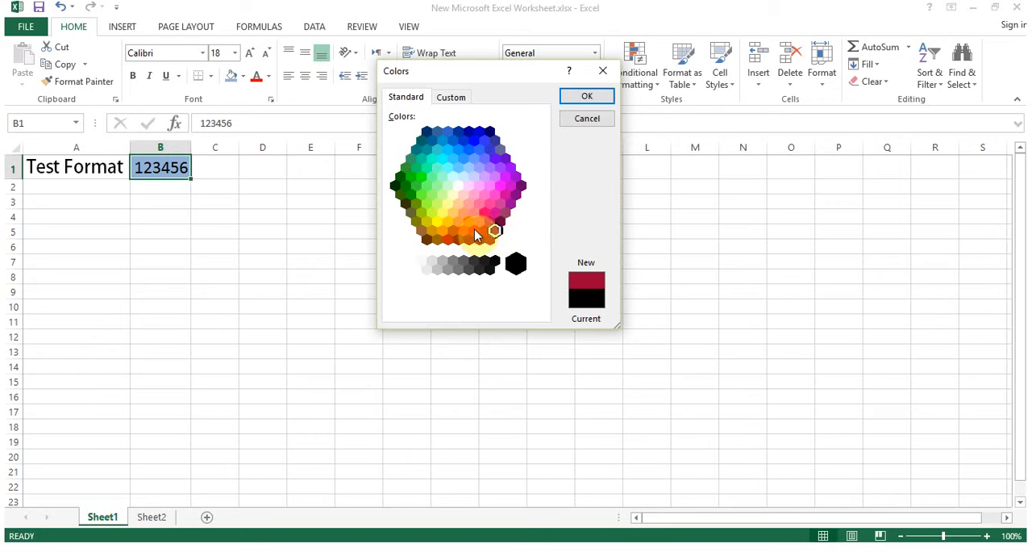
click(575, 102)
click(244, 261)
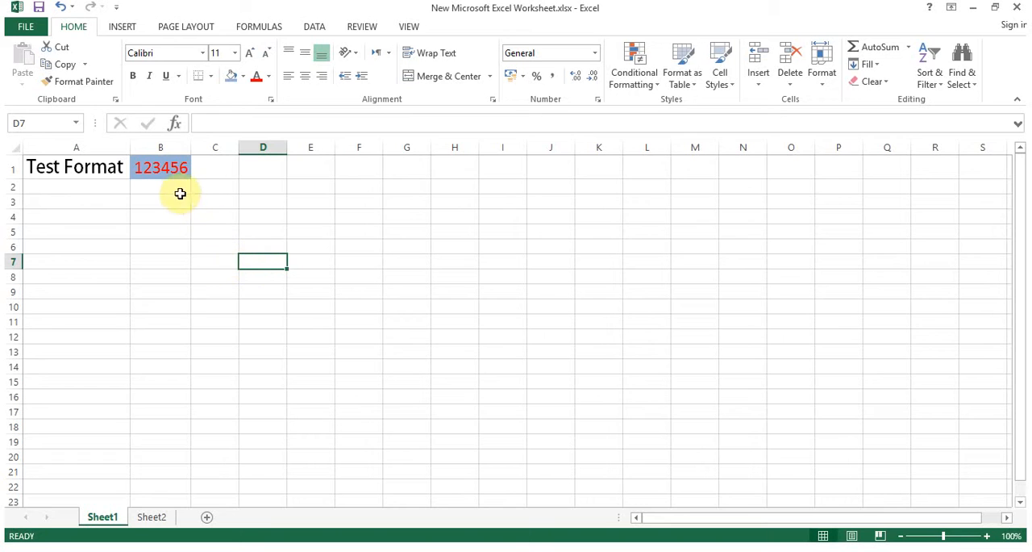
Widen column B and increase the height of row 1
click(108, 166)
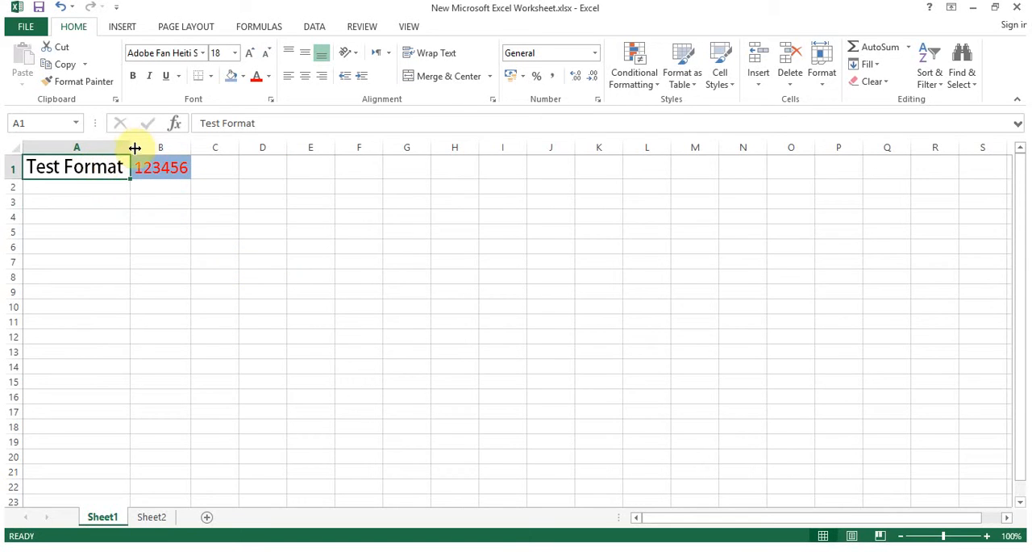
drag(131, 148, 234, 147)
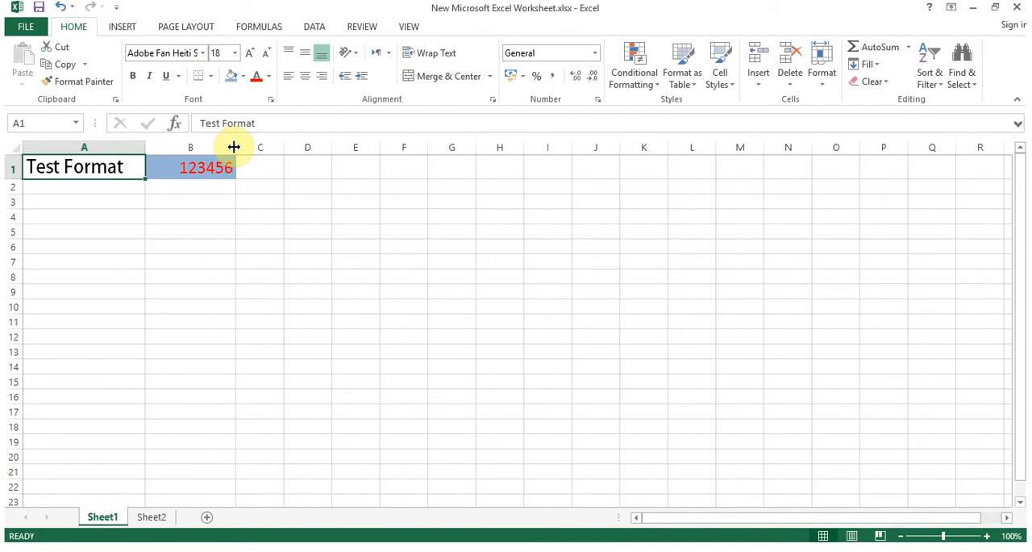
drag(15, 179, 18, 194)
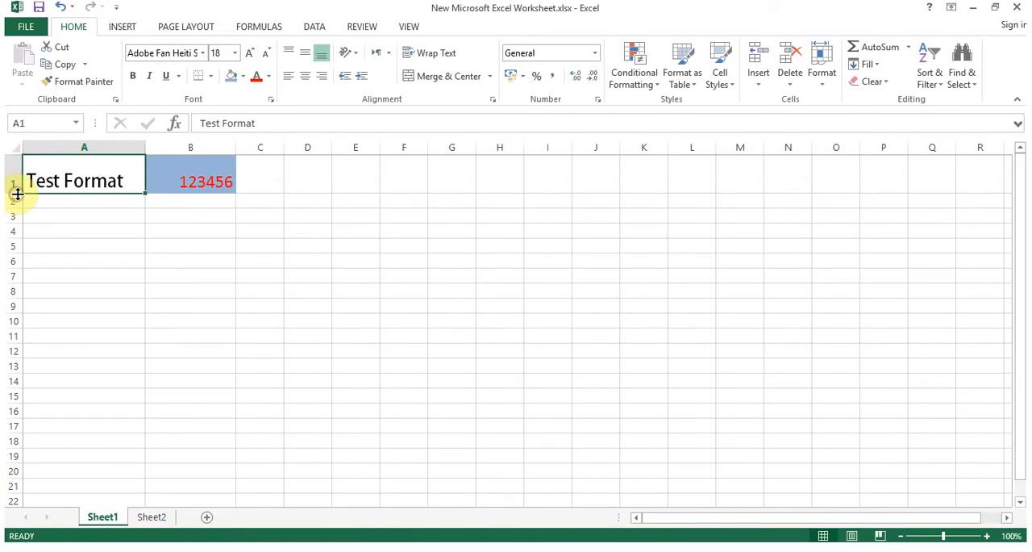
Try the alignment options on cell A1, leaving its text bottom- and left-aligned
click(305, 59)
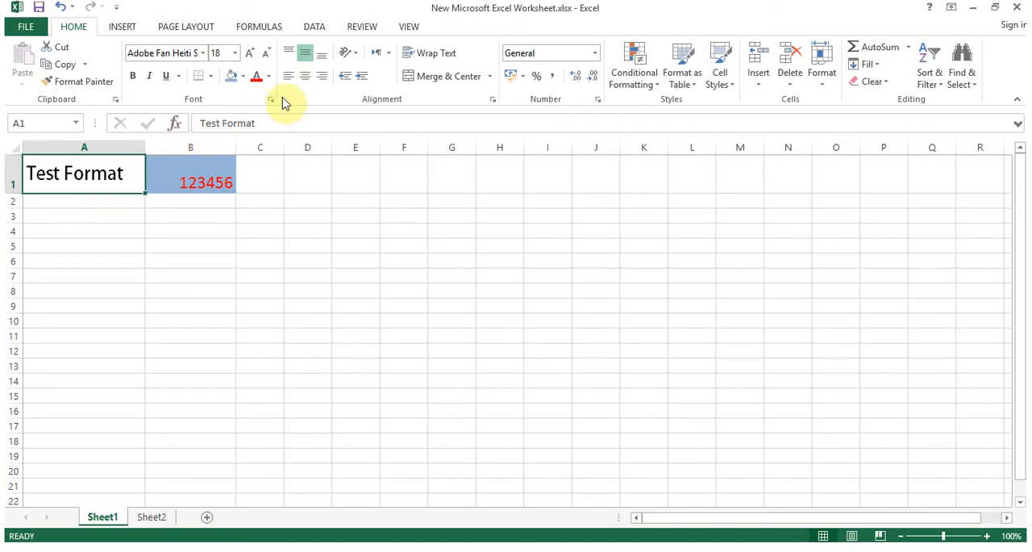
click(305, 77)
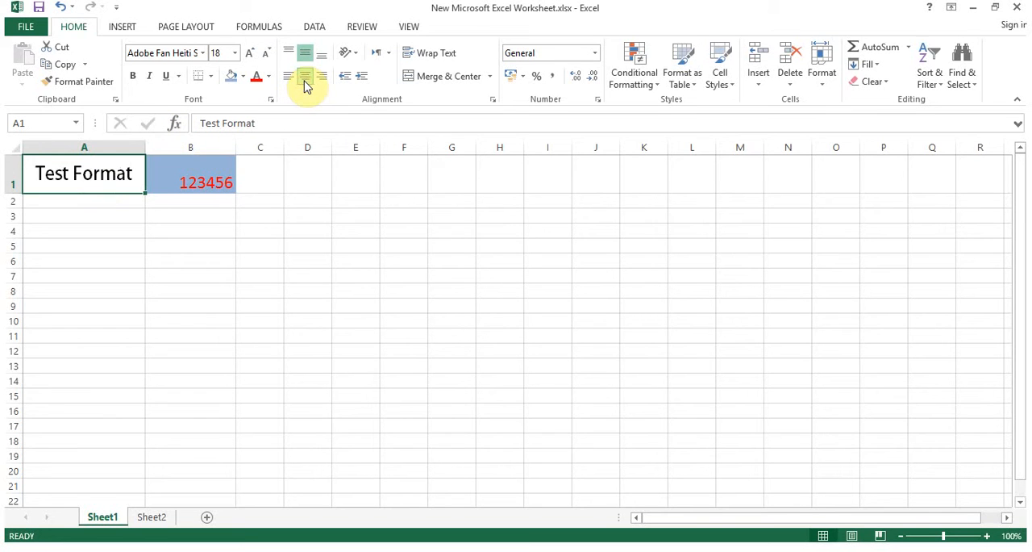
click(321, 79)
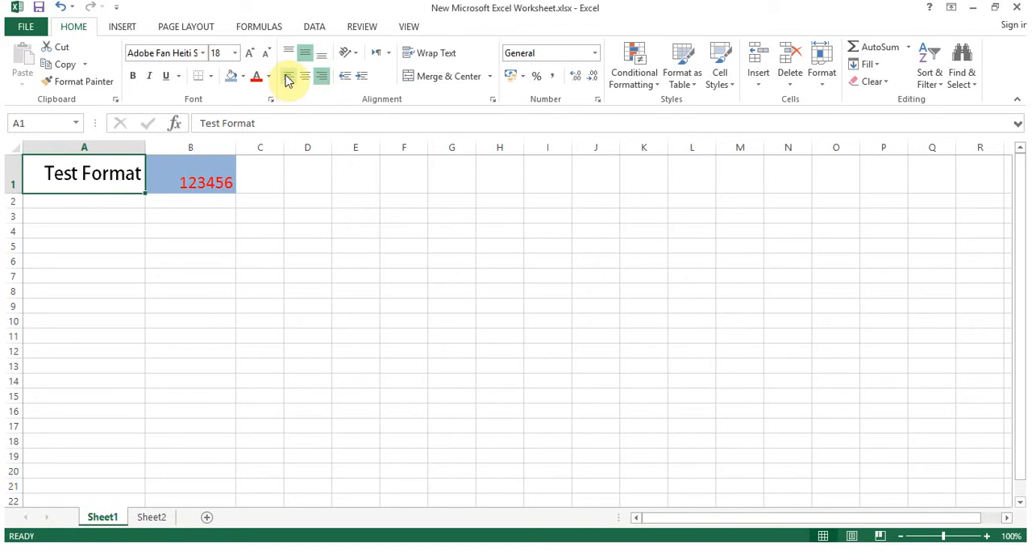
click(286, 77)
click(319, 58)
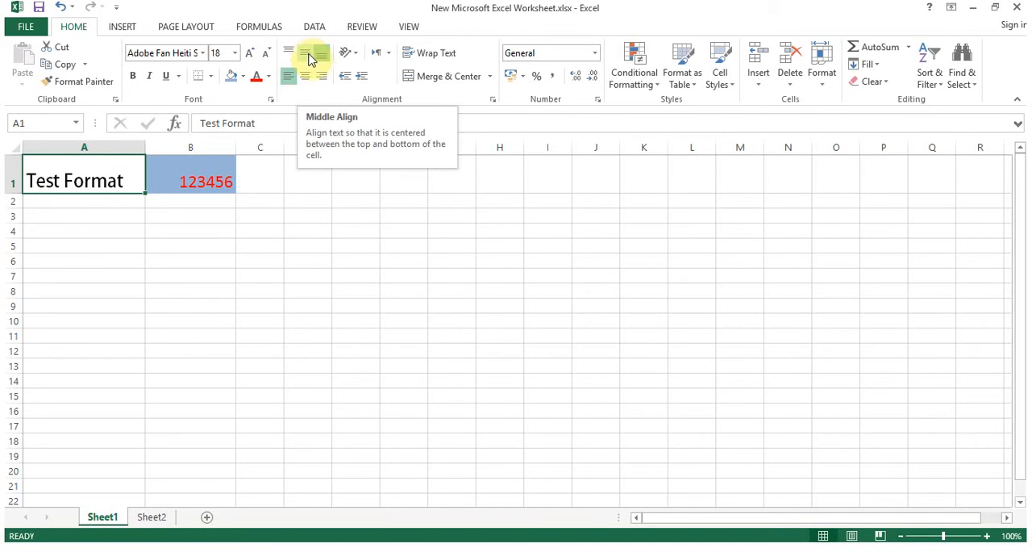
Center the number in cell B1 both horizontally and vertically
click(189, 181)
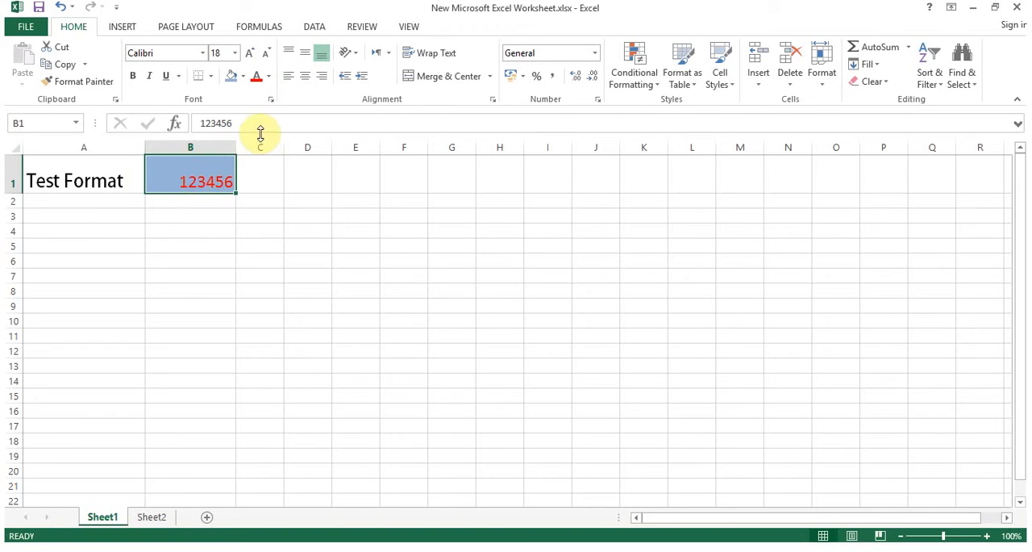
click(304, 80)
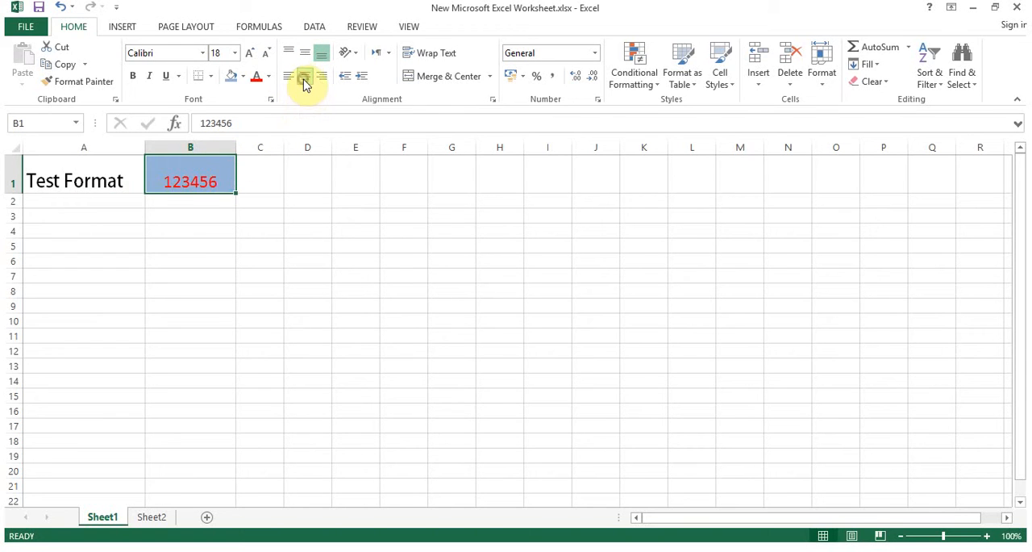
click(305, 53)
click(81, 179)
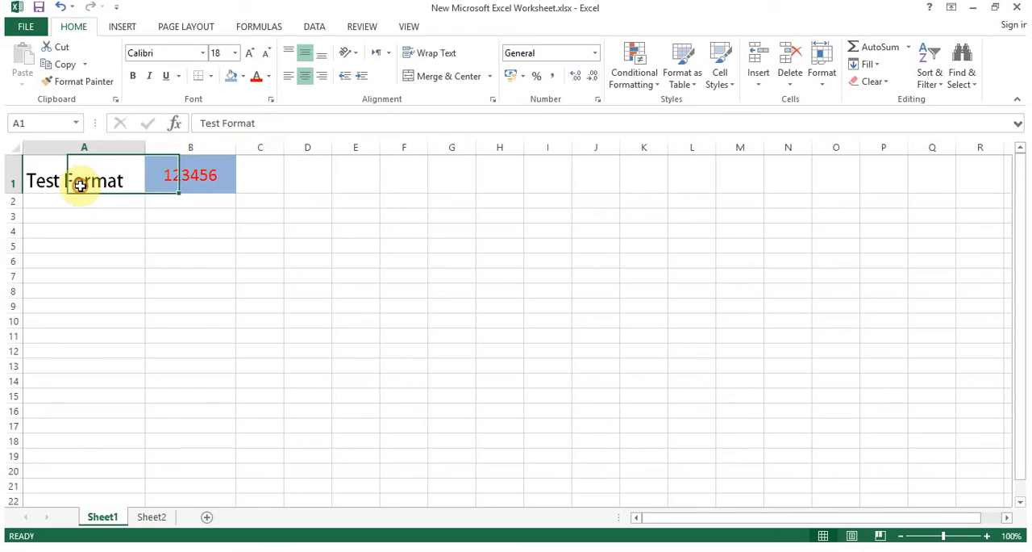
Center A1's text horizontally and vertically, and make it italic and underlined
click(304, 77)
click(305, 52)
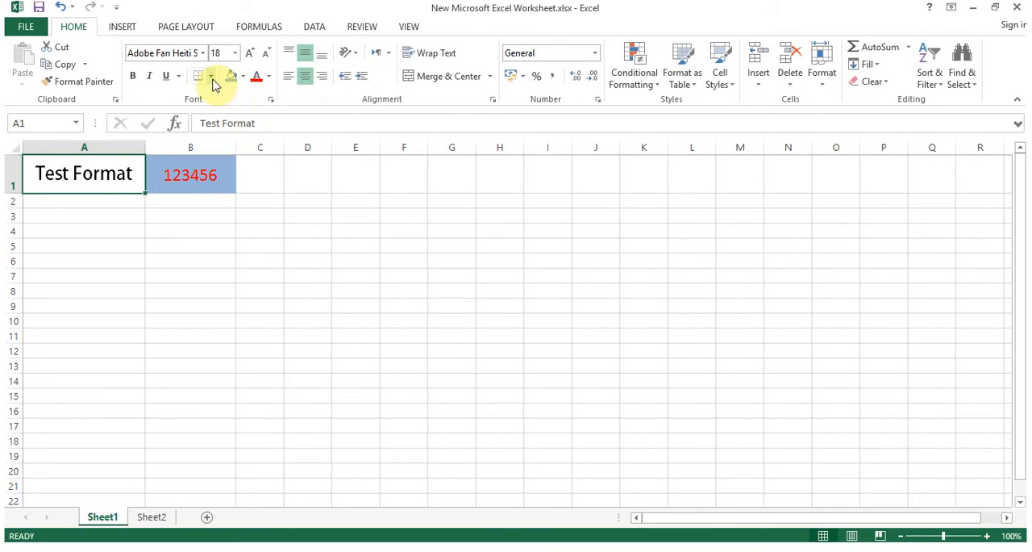
click(150, 78)
click(166, 78)
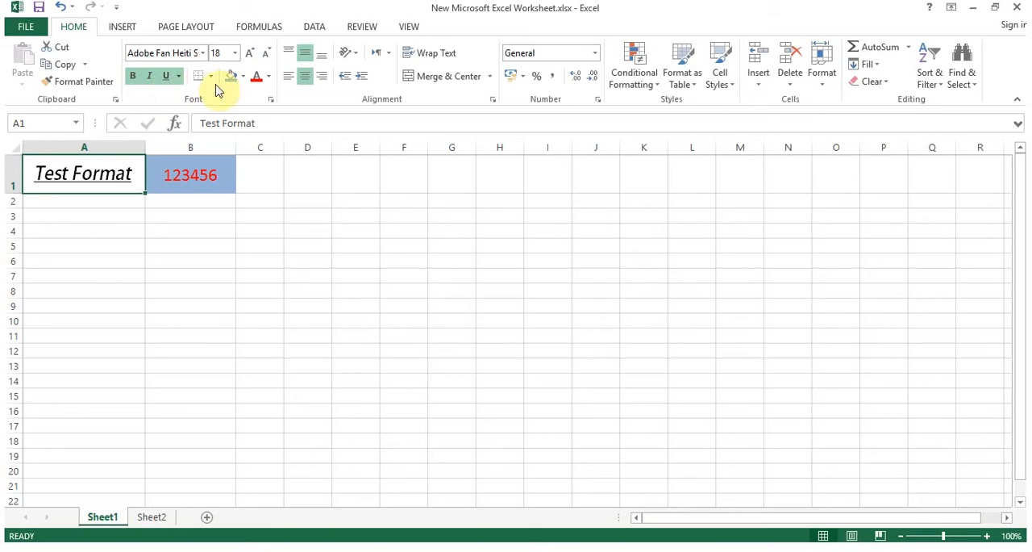
Apply a thick box border around cells A1 and B1
click(196, 171)
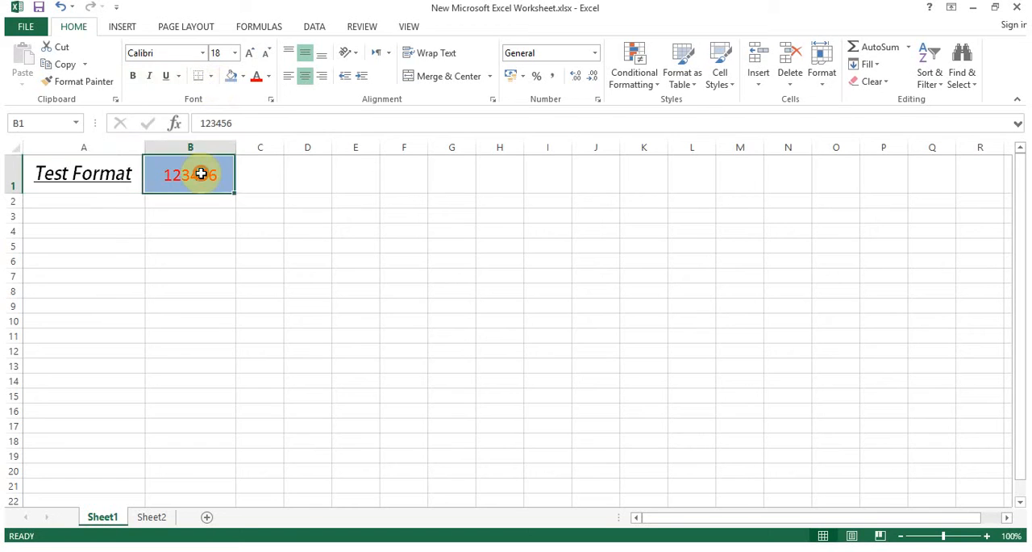
click(120, 175)
click(118, 200)
click(173, 202)
click(117, 196)
click(111, 183)
click(167, 175)
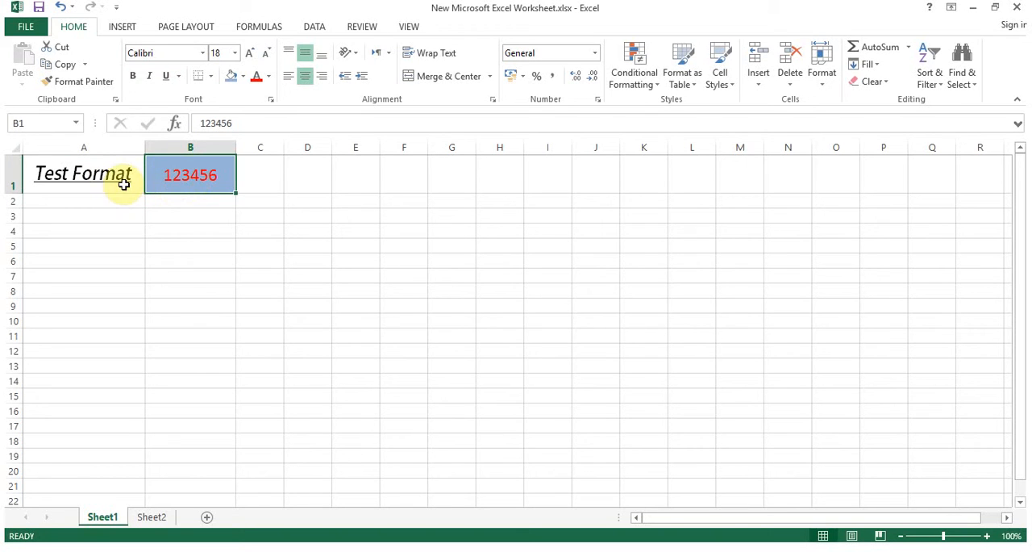
drag(123, 183, 179, 174)
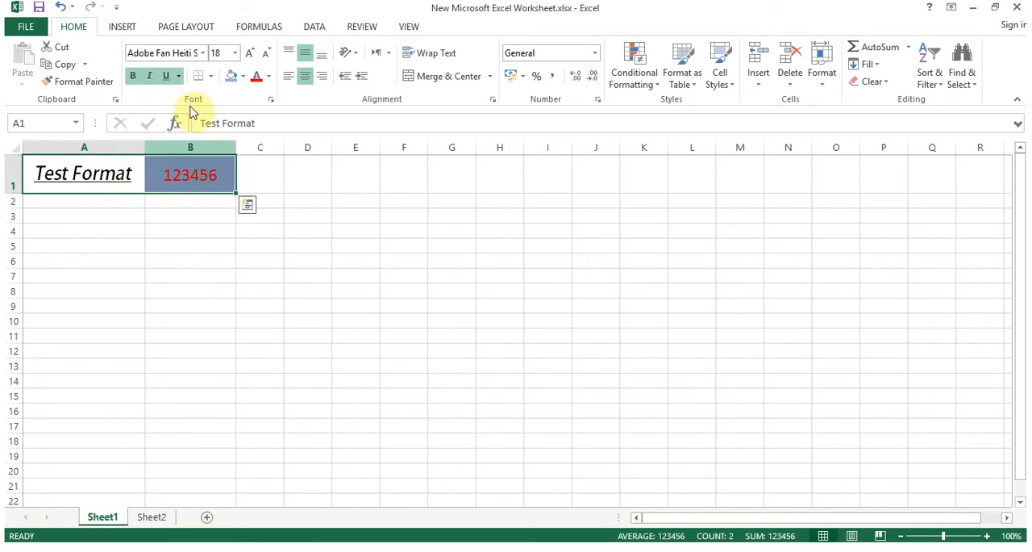
click(211, 78)
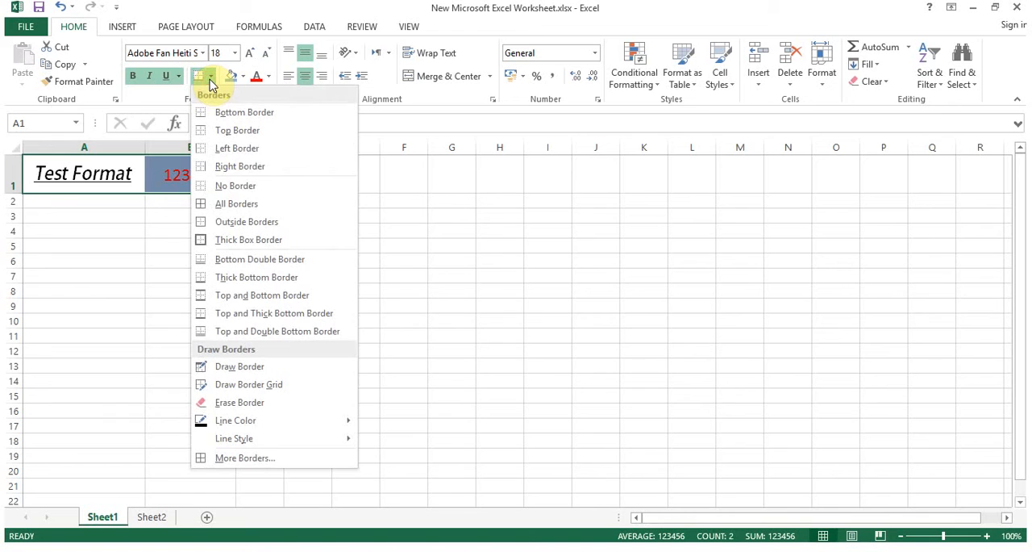
click(244, 240)
click(190, 229)
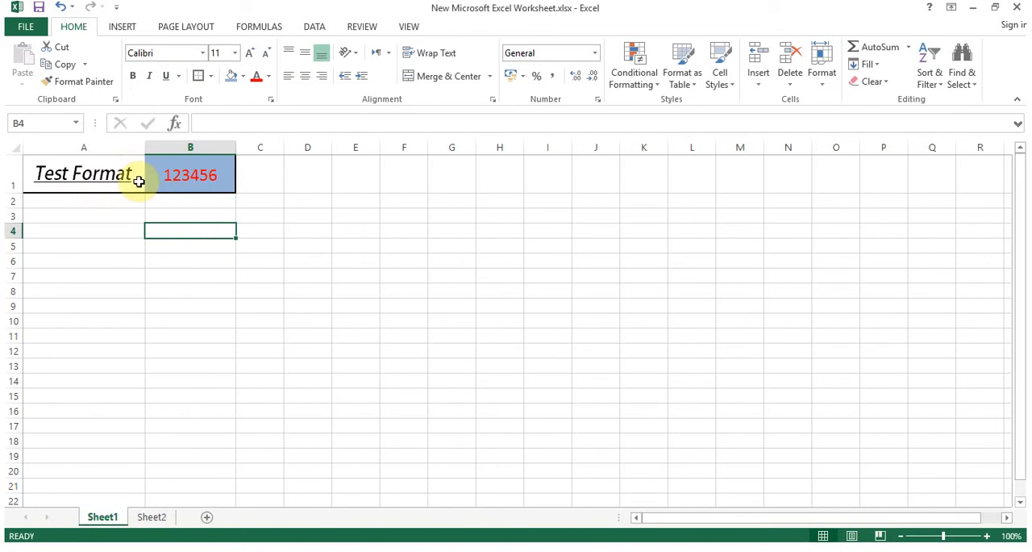
Change the border of cells A1 and B1 to All Borders
drag(118, 171, 179, 178)
click(209, 76)
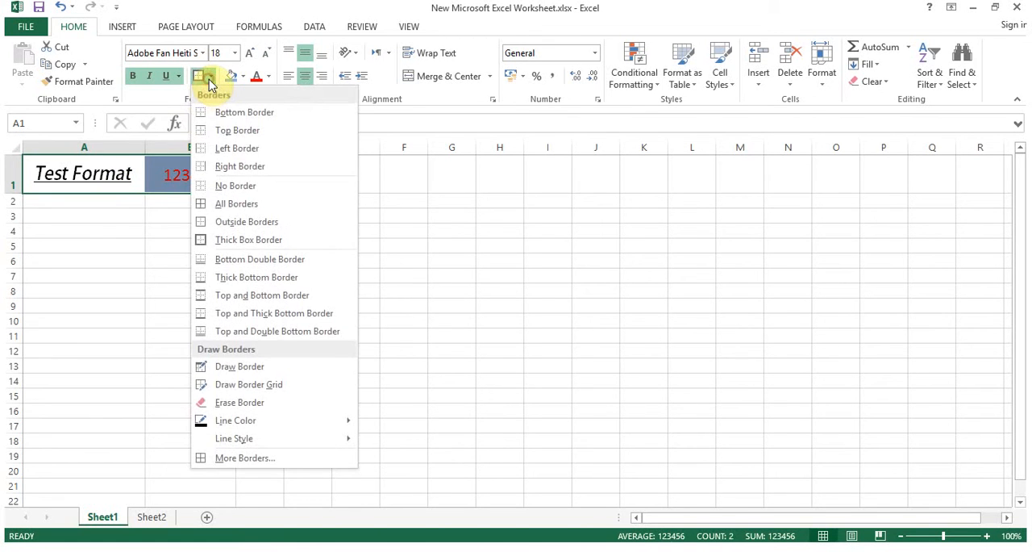
click(221, 212)
click(172, 204)
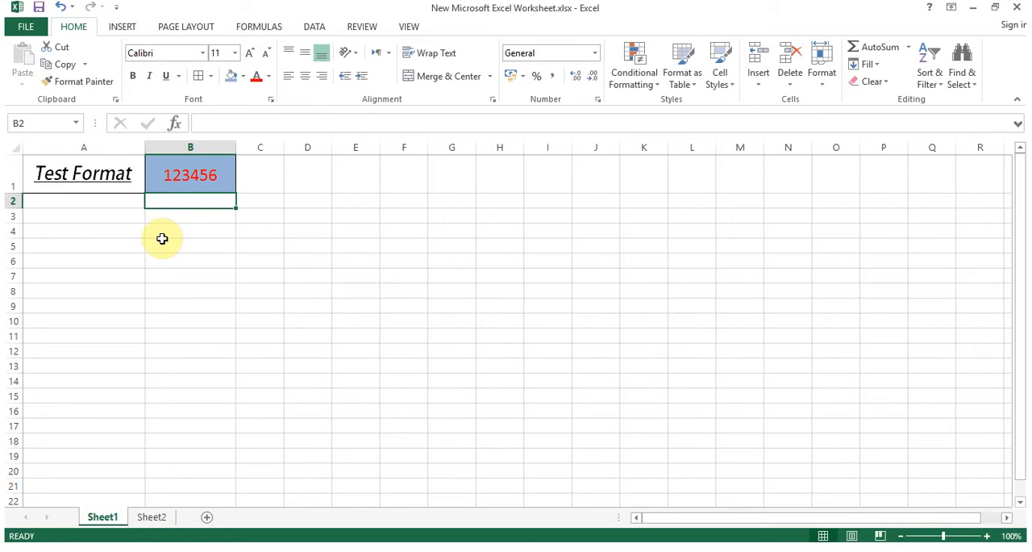
Angle the text in cell A1 counterclockwise
click(110, 172)
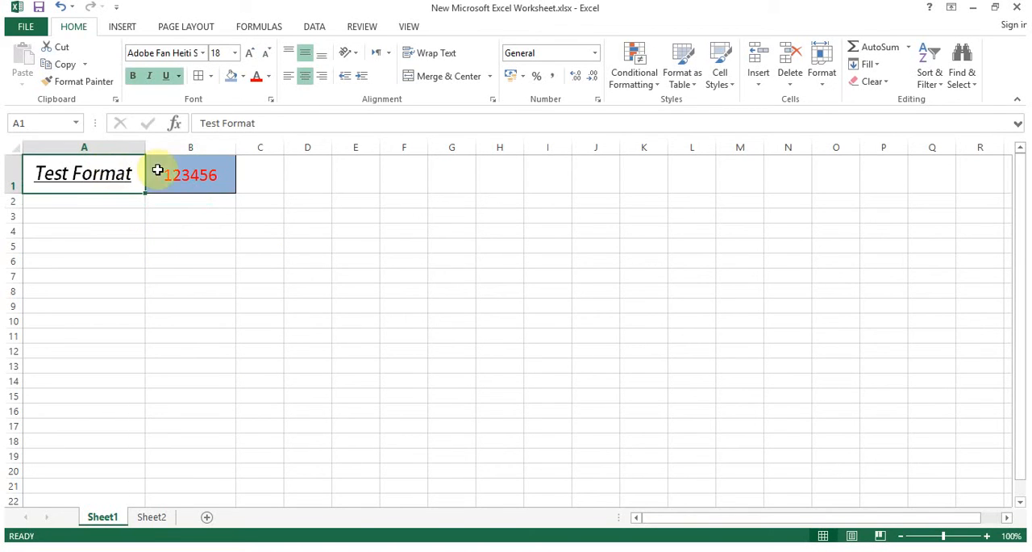
click(357, 59)
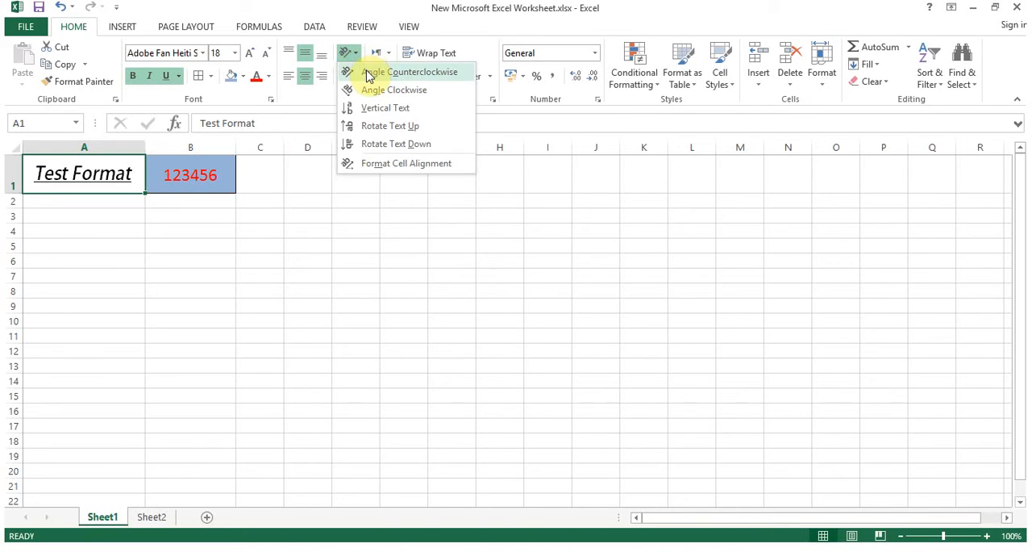
click(368, 73)
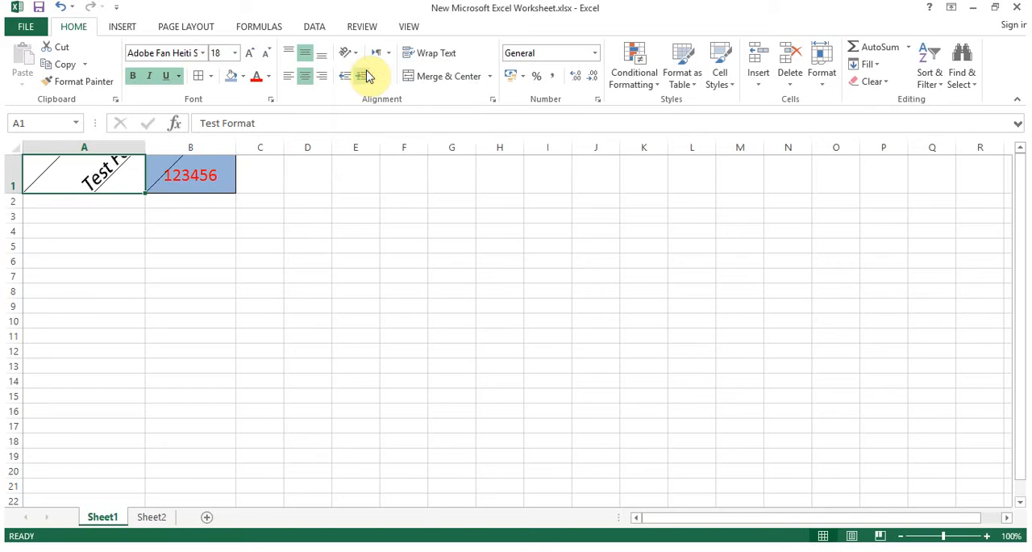
Resize column A and row 1 so the angled text in A1 fits
double_click(18, 193)
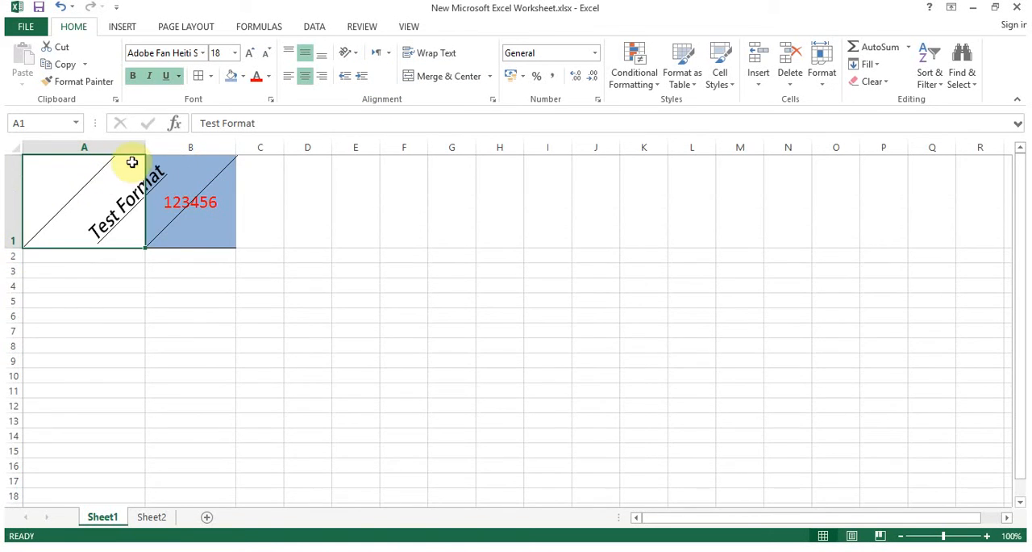
double_click(145, 147)
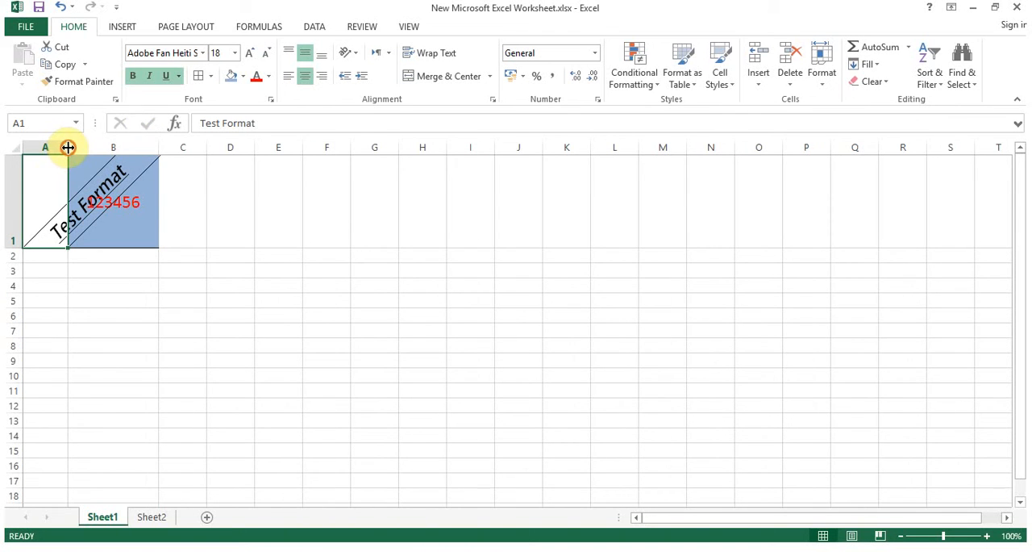
drag(69, 146, 217, 146)
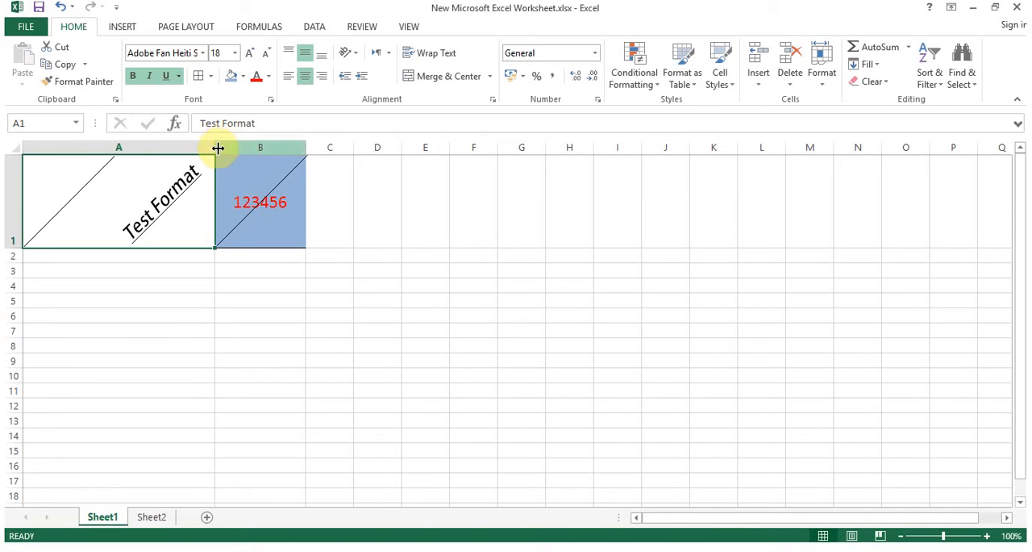
drag(16, 250, 12, 283)
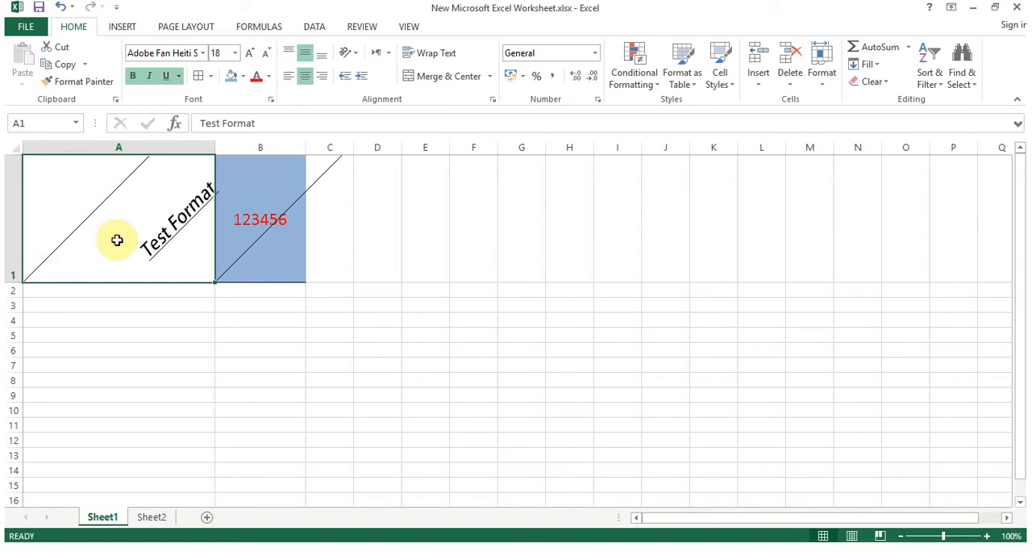
Set A1's font size to 8
click(216, 53)
text(8)
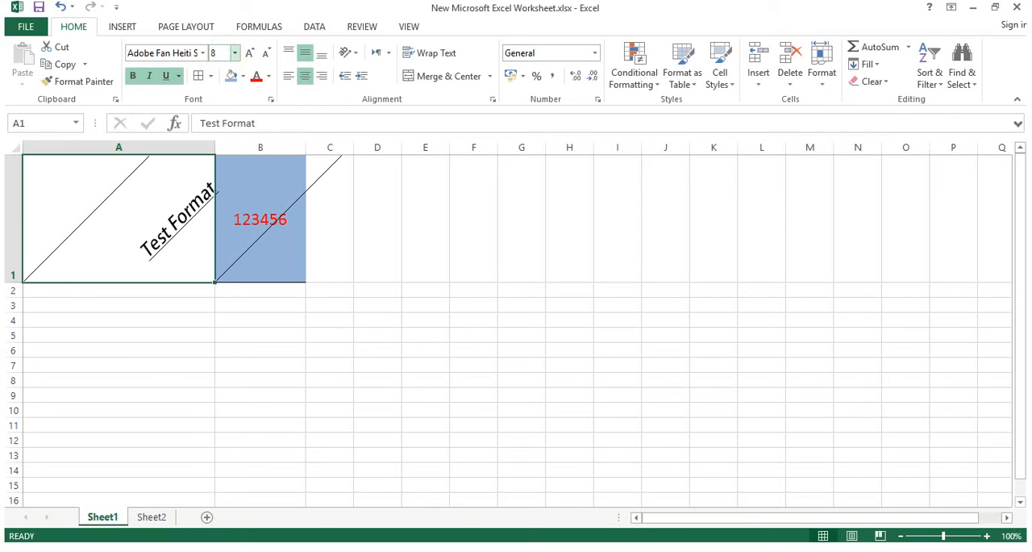
key(Return)
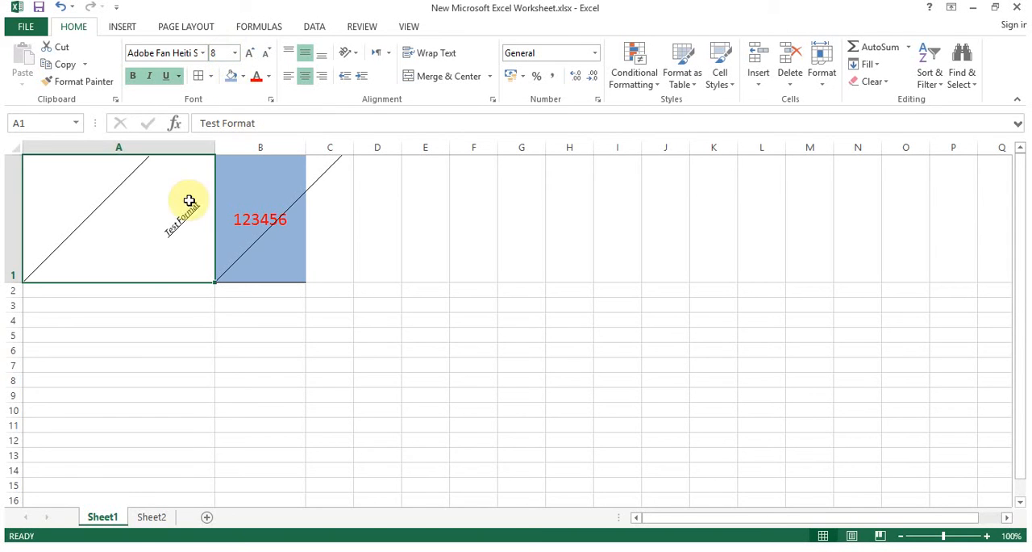
Switch A1 to vertical text at font size 16 and fit row 1's height to it
click(351, 52)
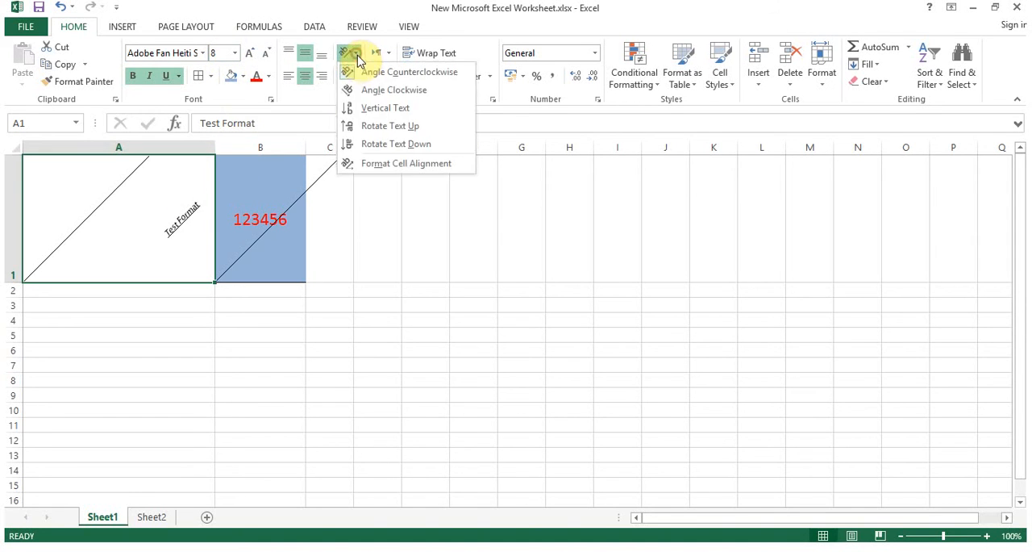
click(367, 110)
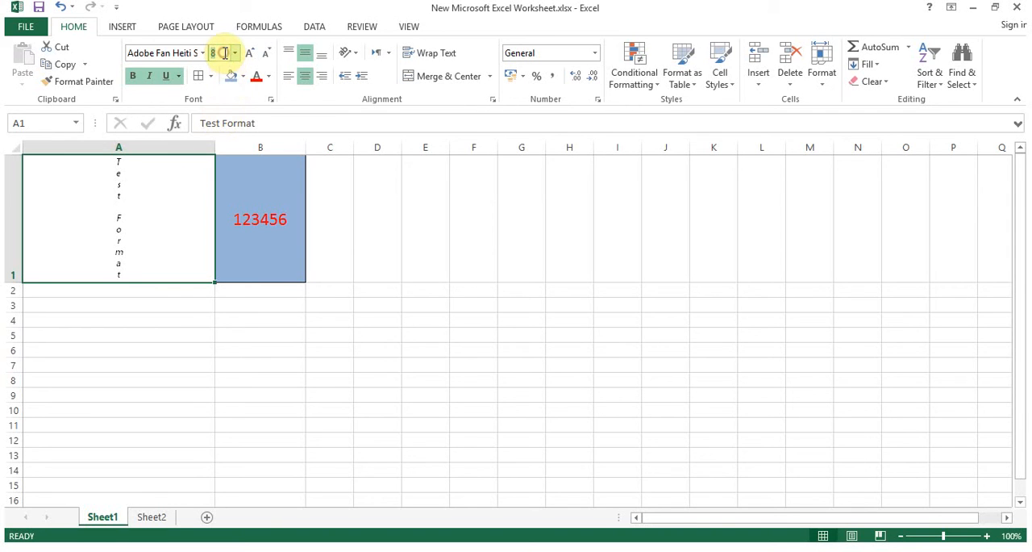
text(16)
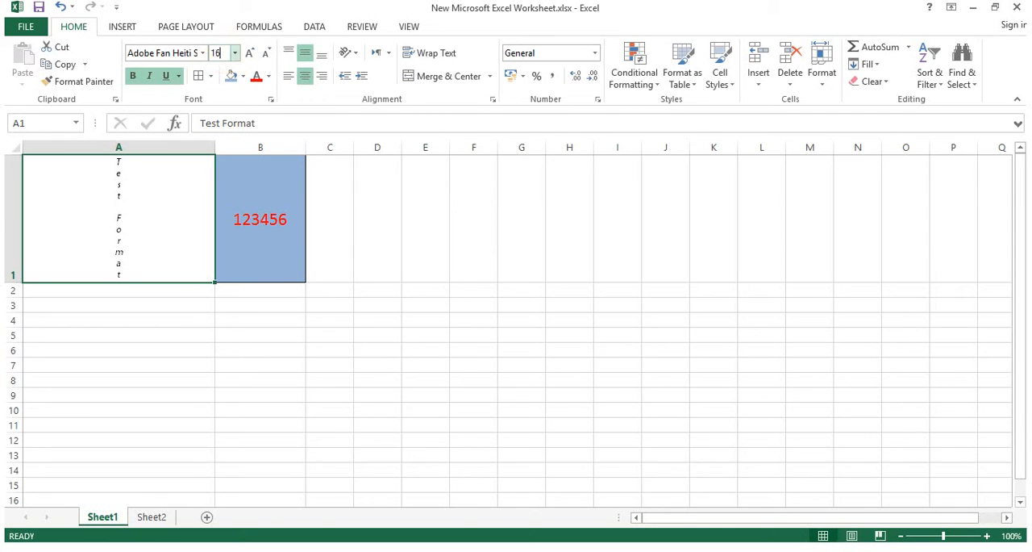
key(Return)
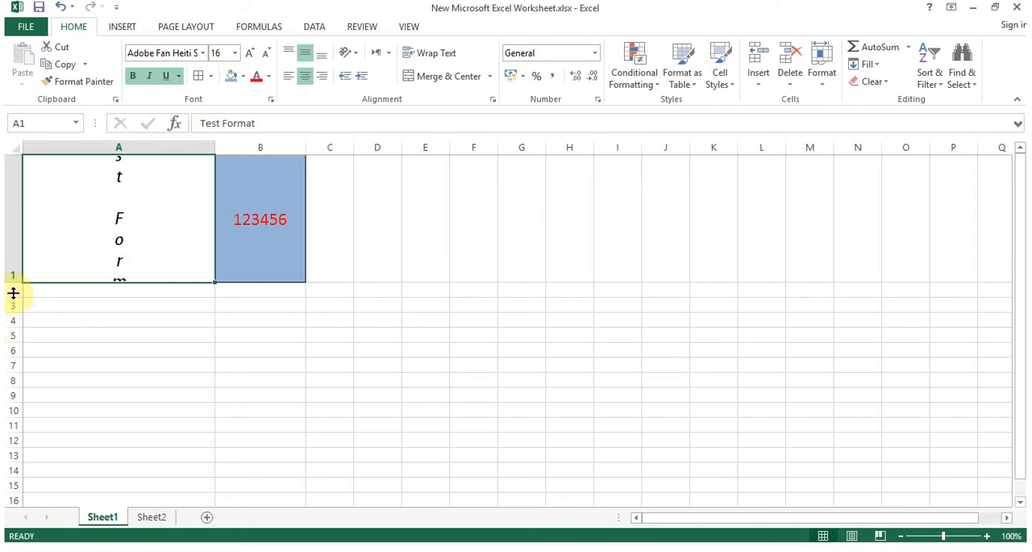
drag(16, 281, 11, 404)
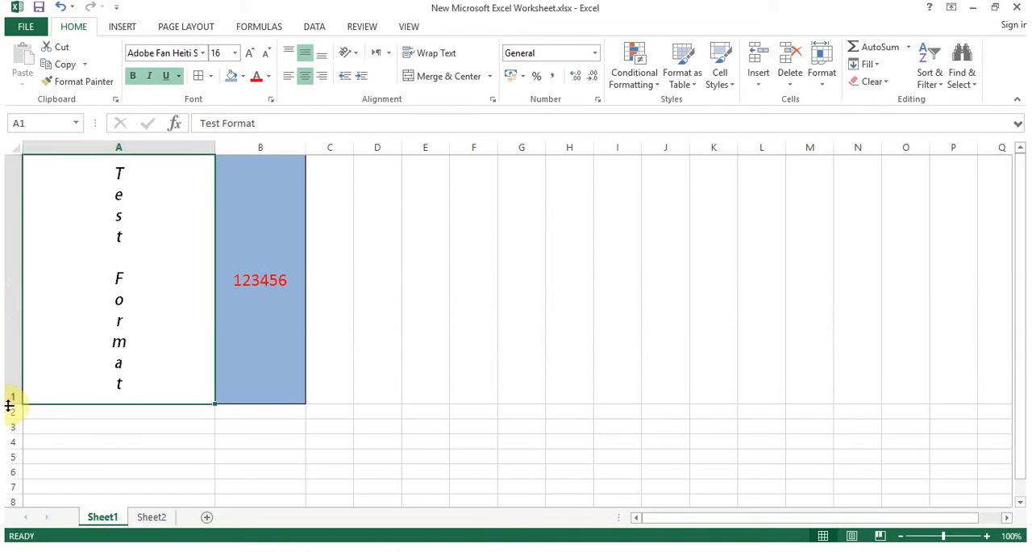
double_click(11, 404)
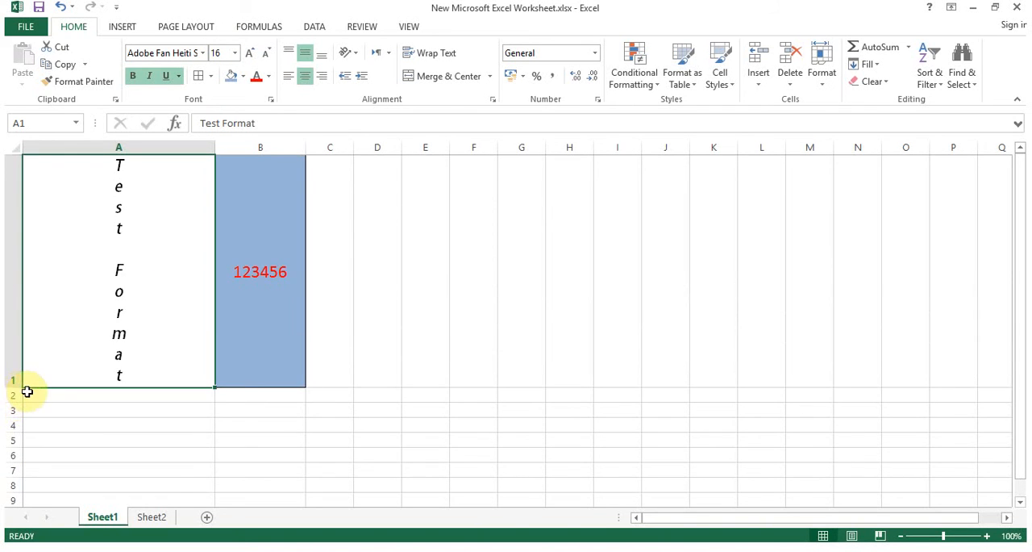
Rotate the text in cell A1 up
click(169, 233)
click(359, 55)
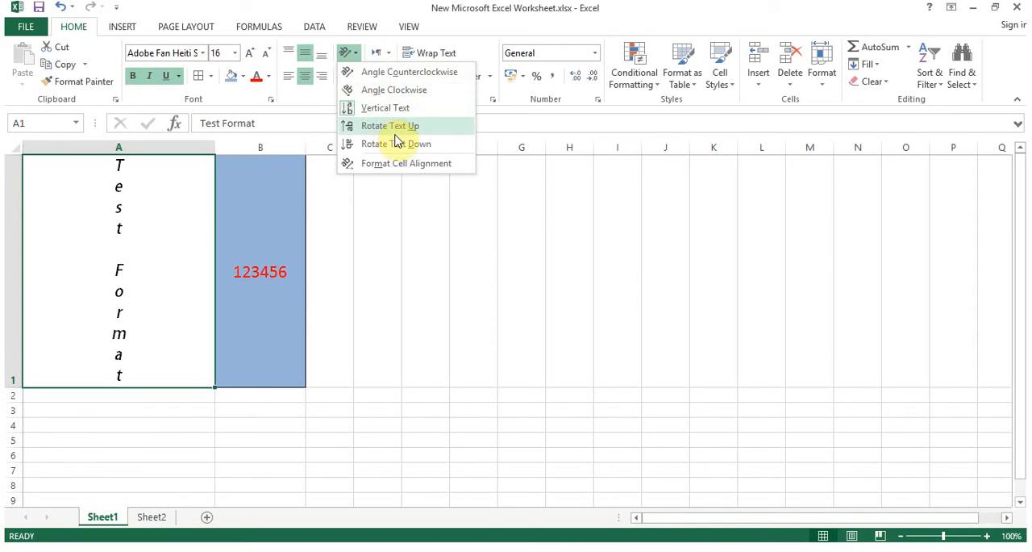
click(407, 150)
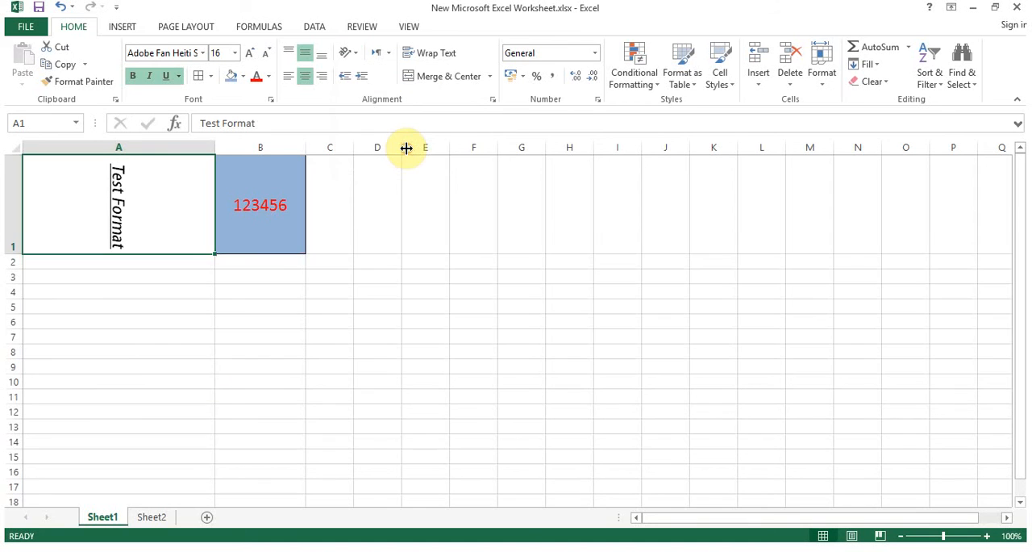
Angle the text in cell A1 clockwise
click(355, 57)
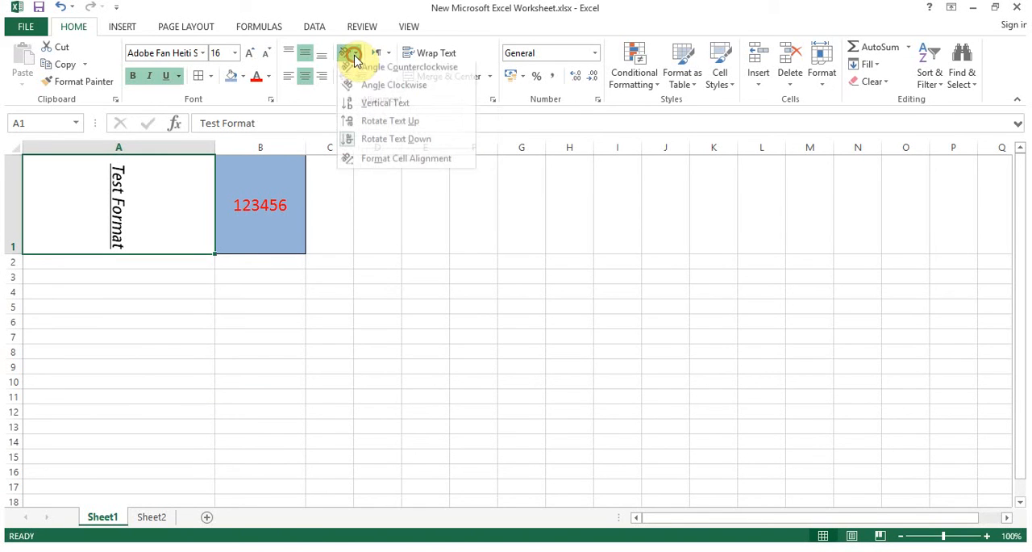
click(373, 93)
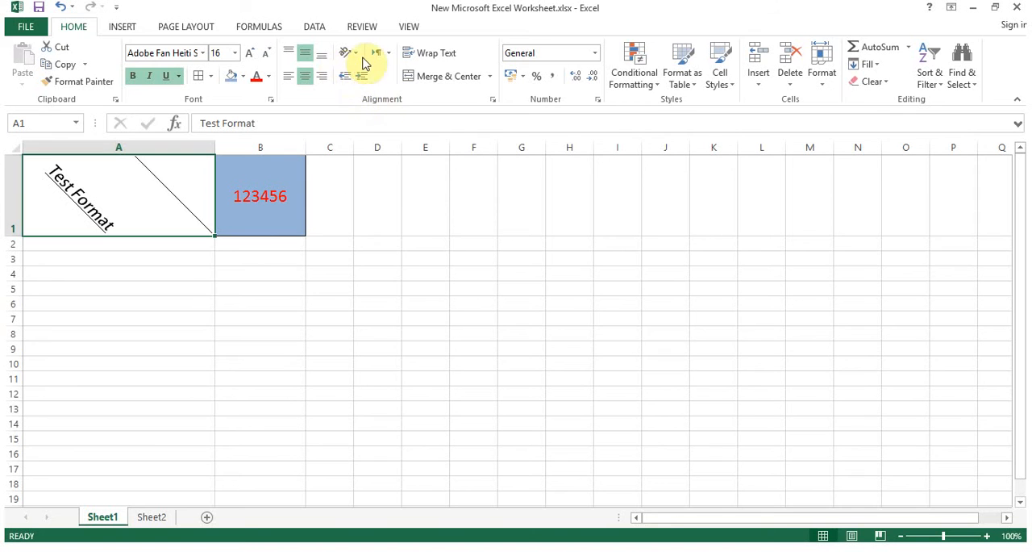
Set A1's text orientation to 45 degrees in the Format Cells alignment options
click(359, 58)
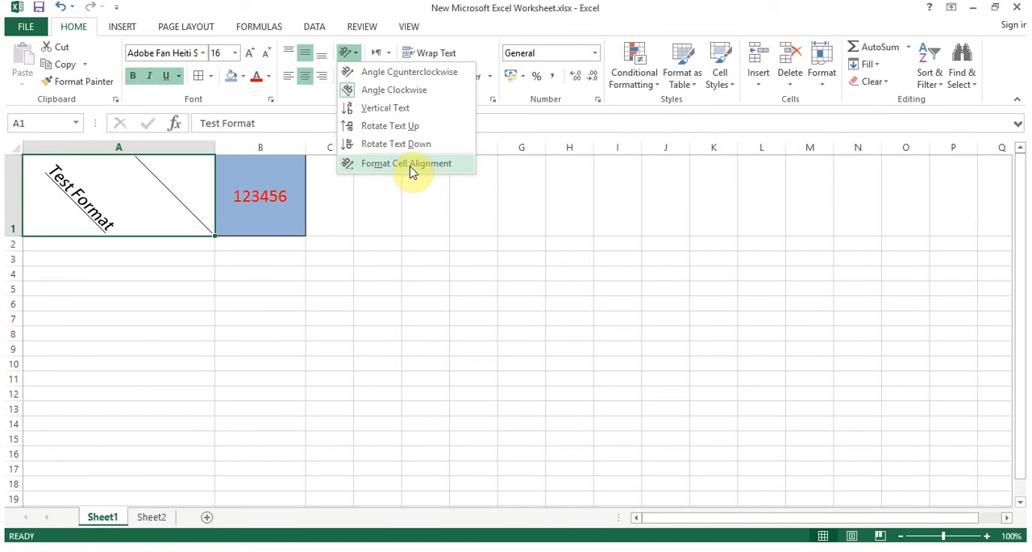
click(411, 165)
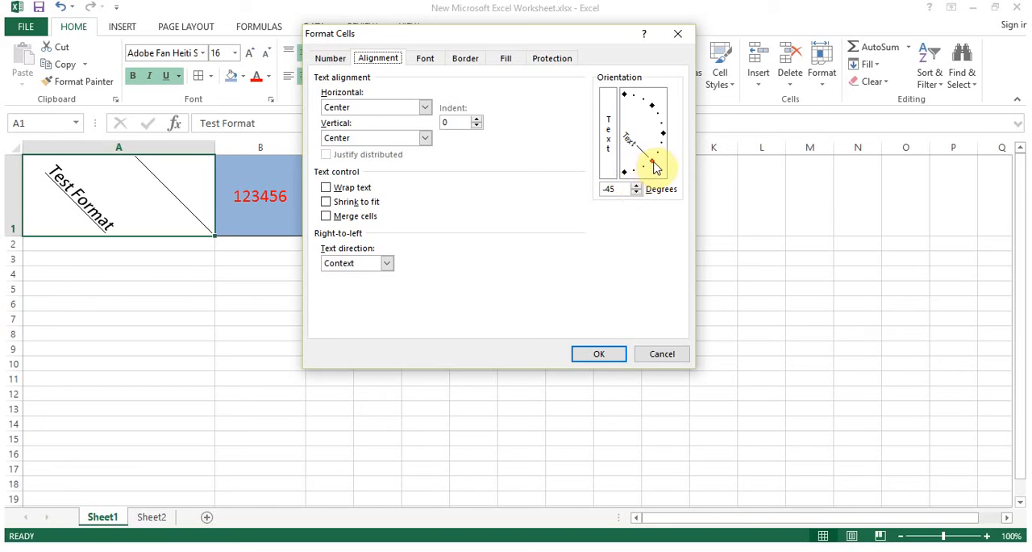
click(617, 188)
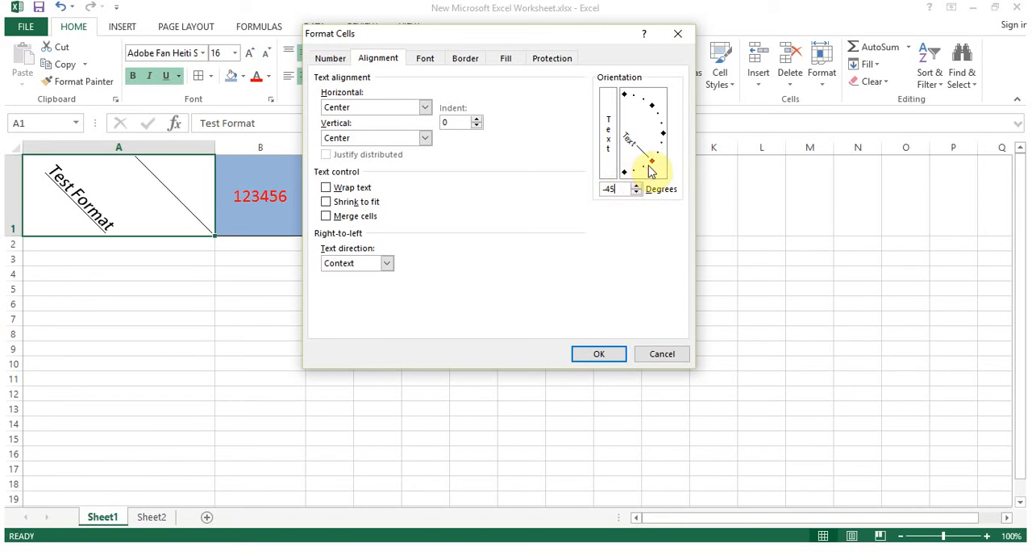
drag(653, 164, 657, 107)
click(608, 356)
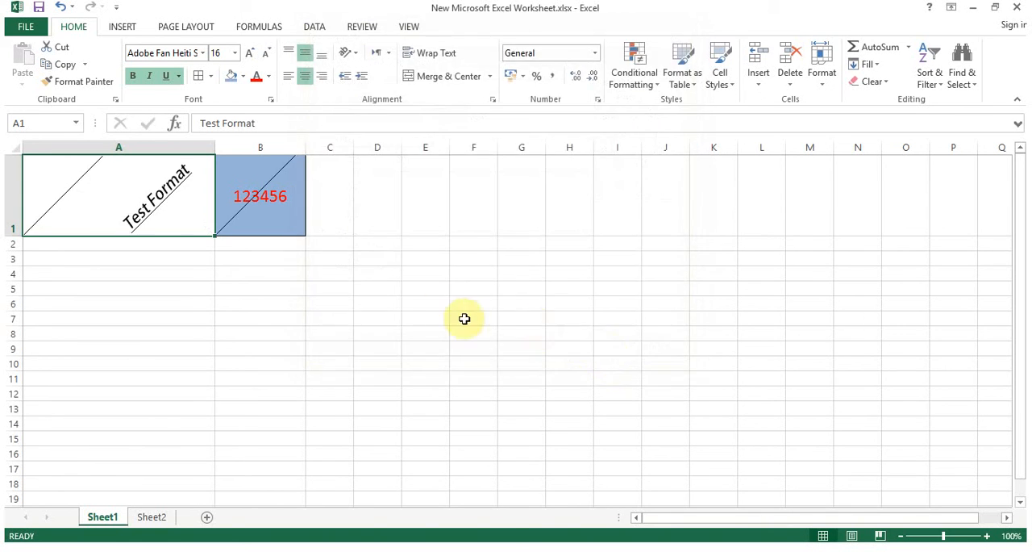
Set A1's text orientation to 90 degrees in the Format Cells alignment options
click(359, 56)
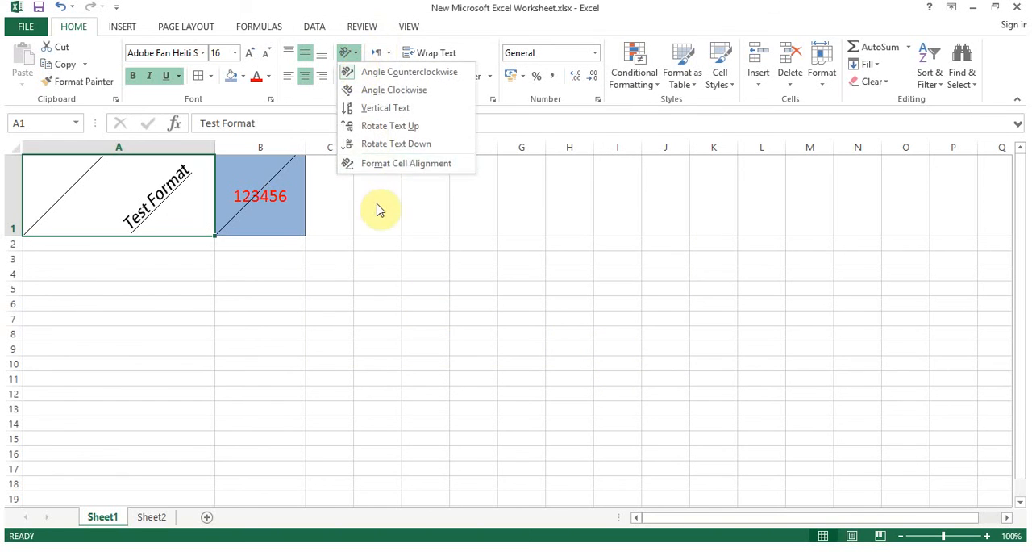
click(392, 167)
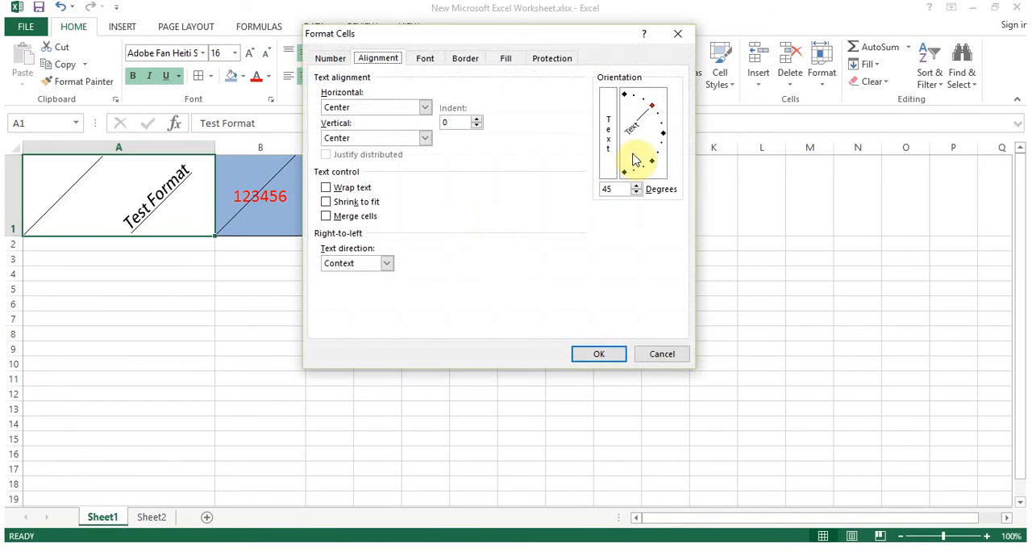
double_click(627, 189)
text(90)
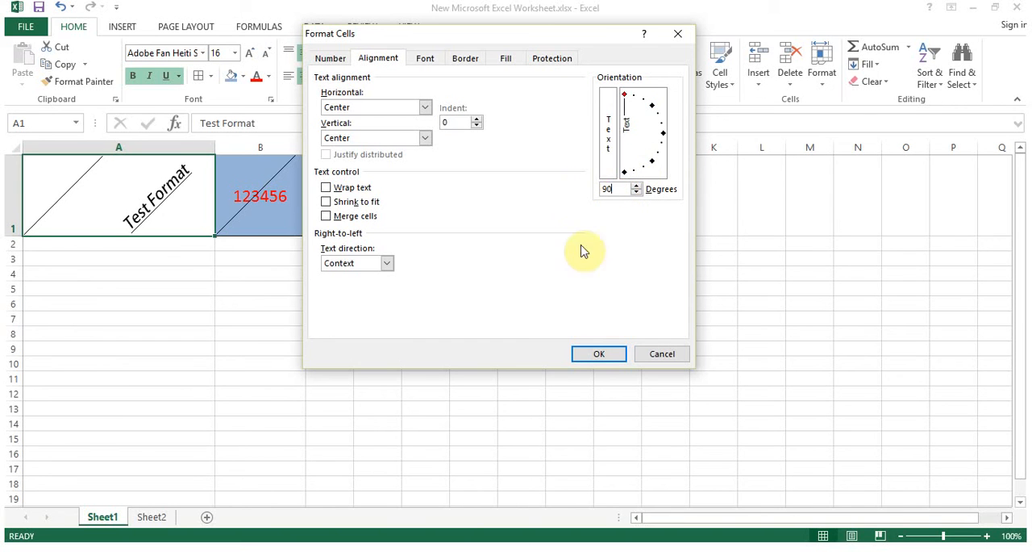
click(600, 353)
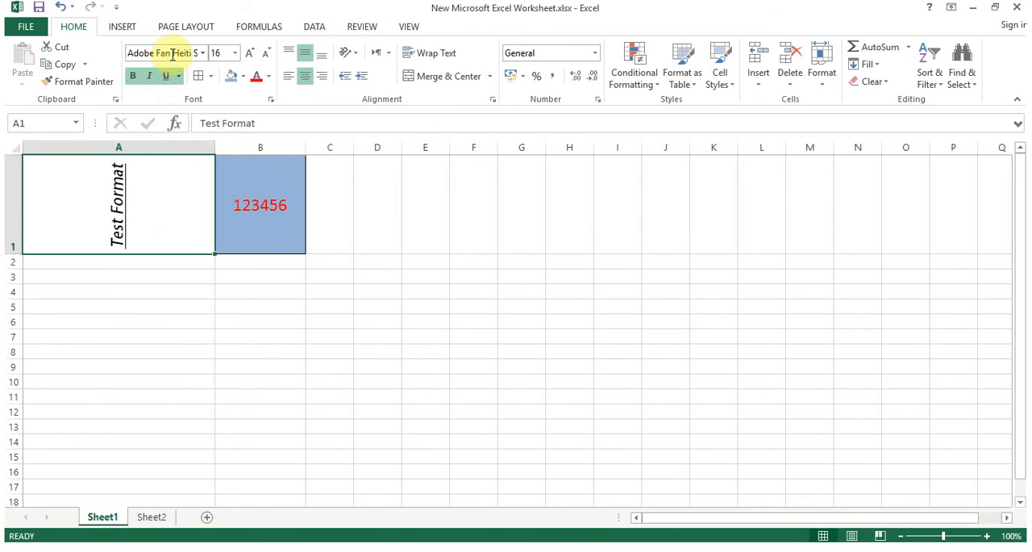
Inspect cell A1's reference and contents in the name box and formula bar
click(43, 121)
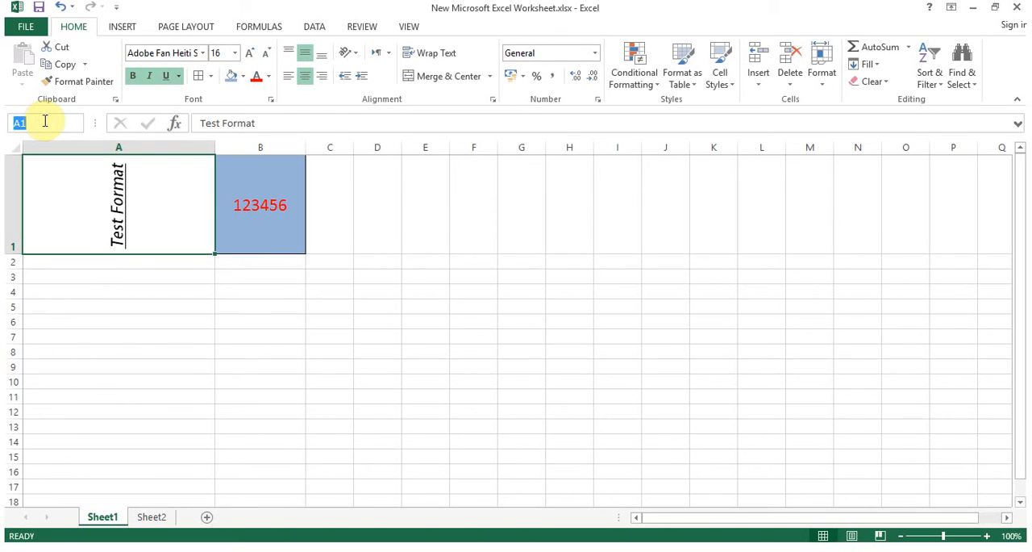
click(289, 121)
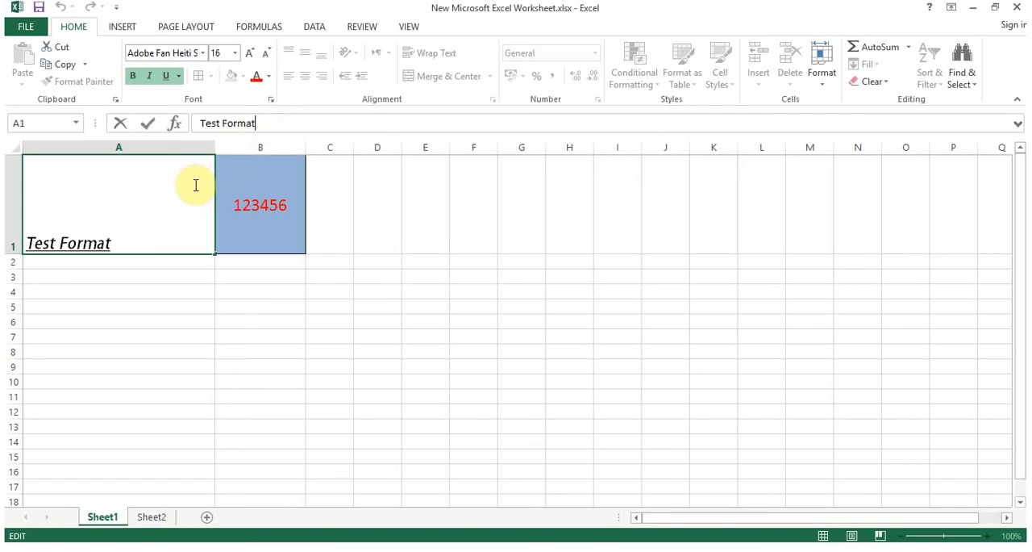
click(237, 201)
click(200, 203)
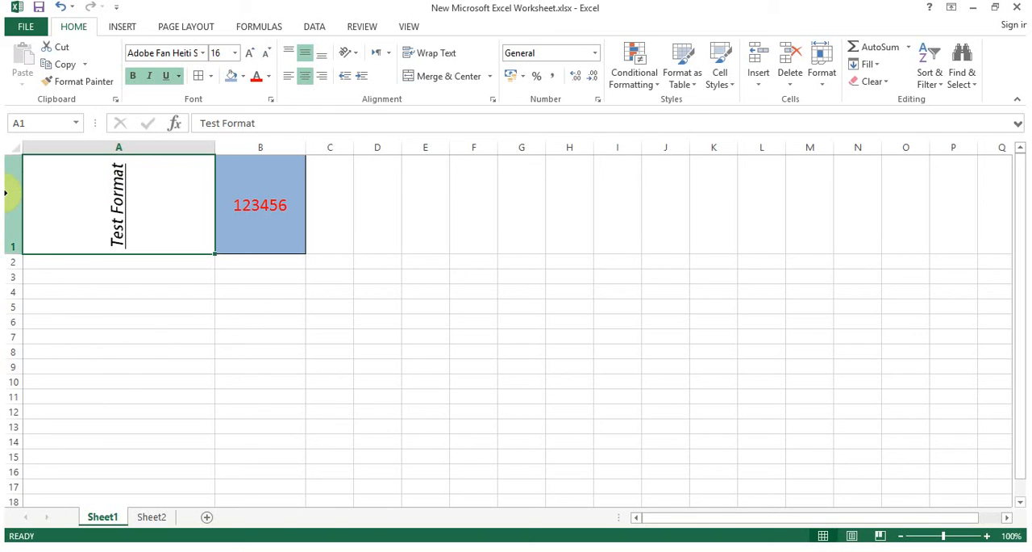
Select cell B1 and column B to examine their references in the name box
click(275, 212)
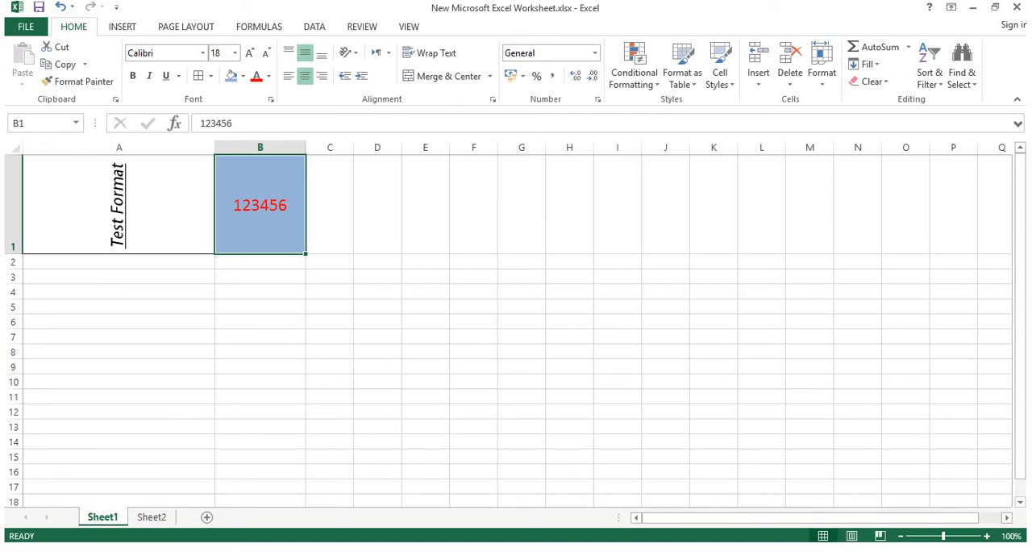
click(38, 123)
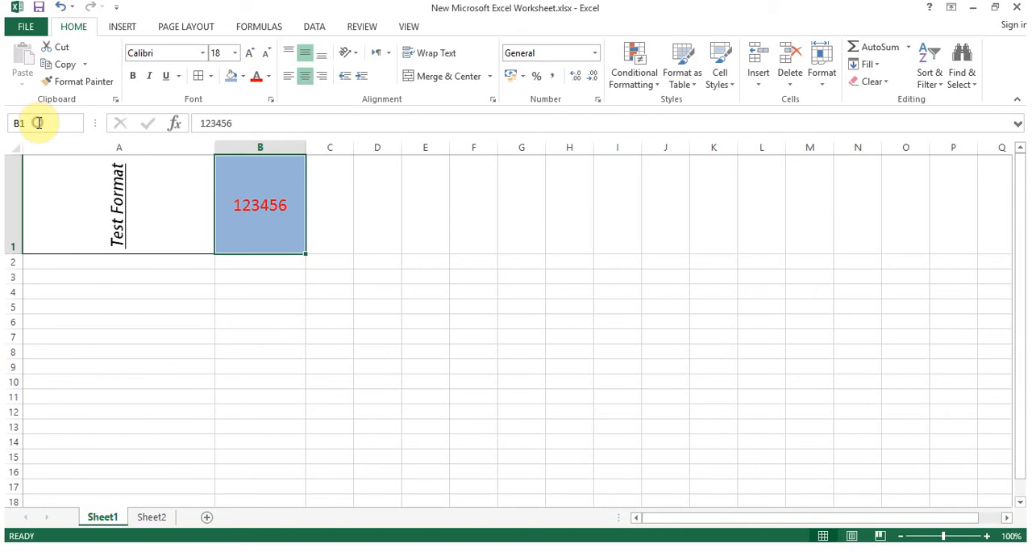
double_click(38, 122)
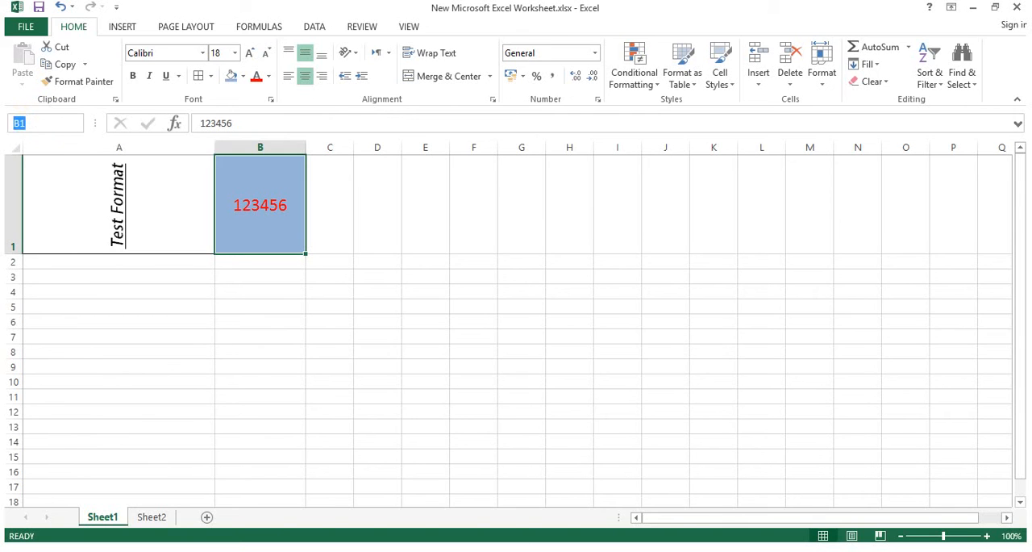
click(272, 177)
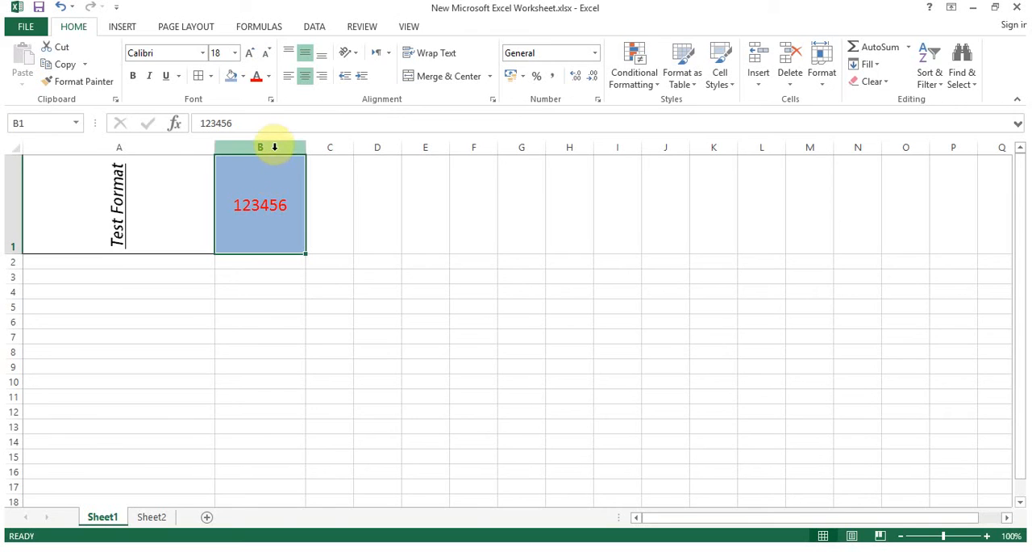
click(275, 147)
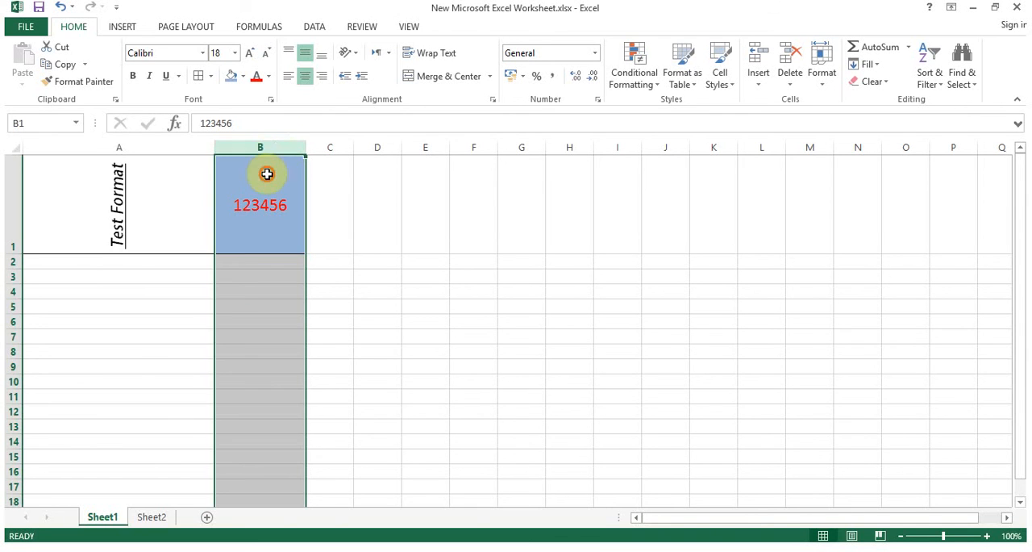
click(265, 173)
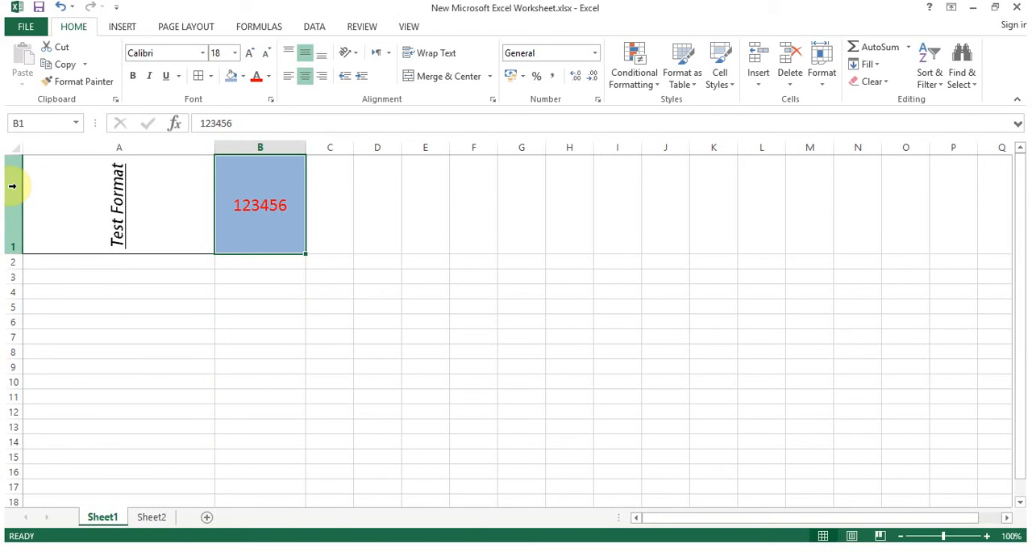